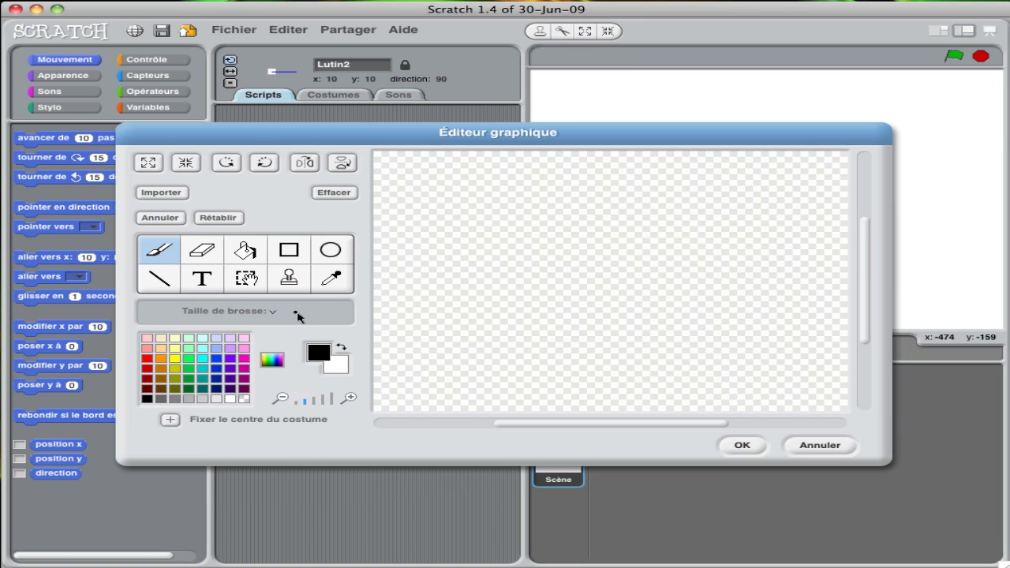
Step: Choose a thicker round brush and paint a black wavy stroke across the left half of the canvas
click(297, 316)
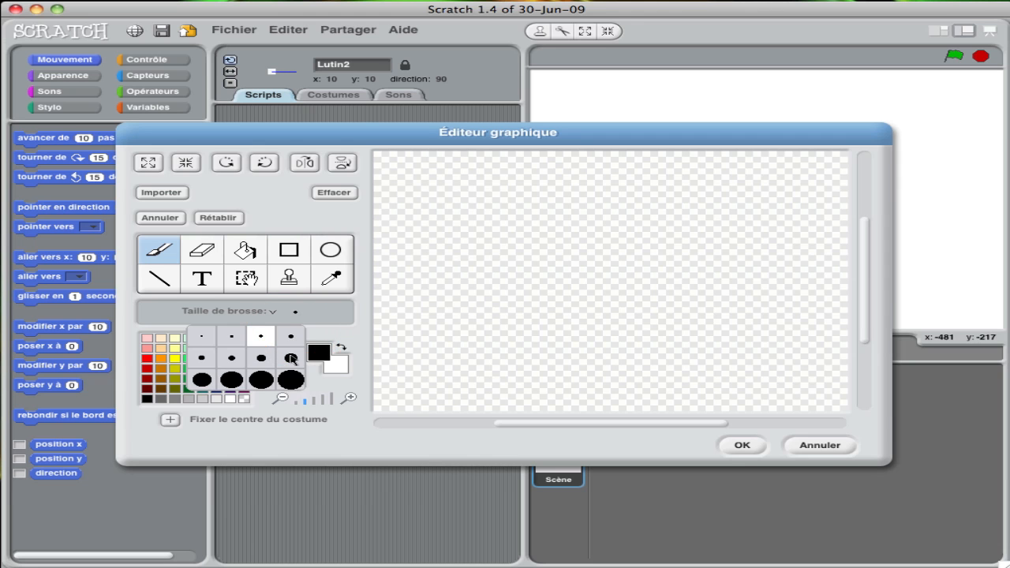
click(291, 357)
click(402, 311)
mouse_move(410, 297)
mouse_down()
mouse_move(507, 280)
mouse_move(612, 298)
mouse_up()
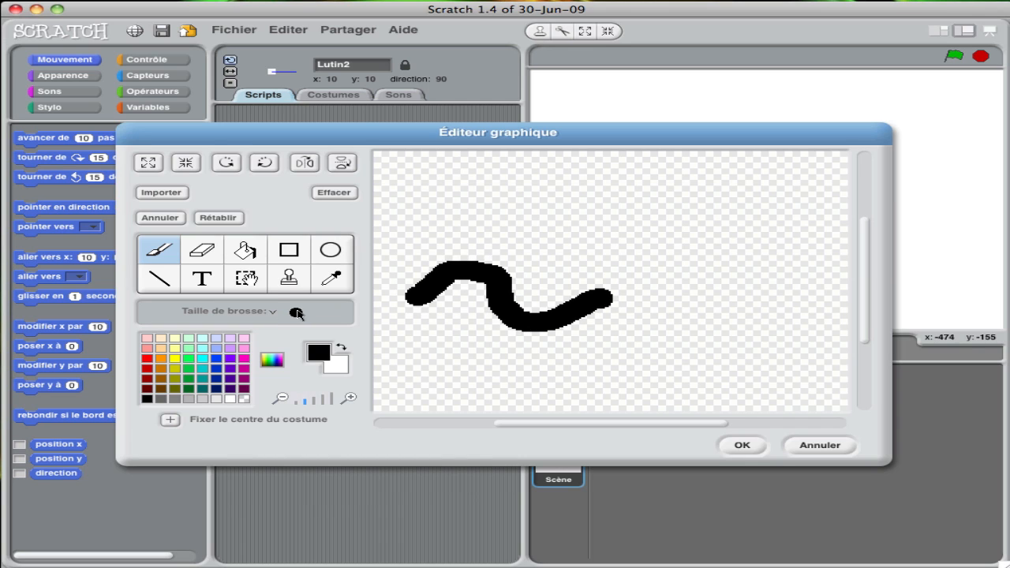
Step: Choose a slightly smaller brush and paint a black arrow pointing up and right above the end of the wavy stroke
click(296, 314)
click(261, 360)
mouse_move(546, 296)
mouse_down()
mouse_move(654, 237)
mouse_move(598, 234)
mouse_move(641, 259)
mouse_move(631, 278)
mouse_up()
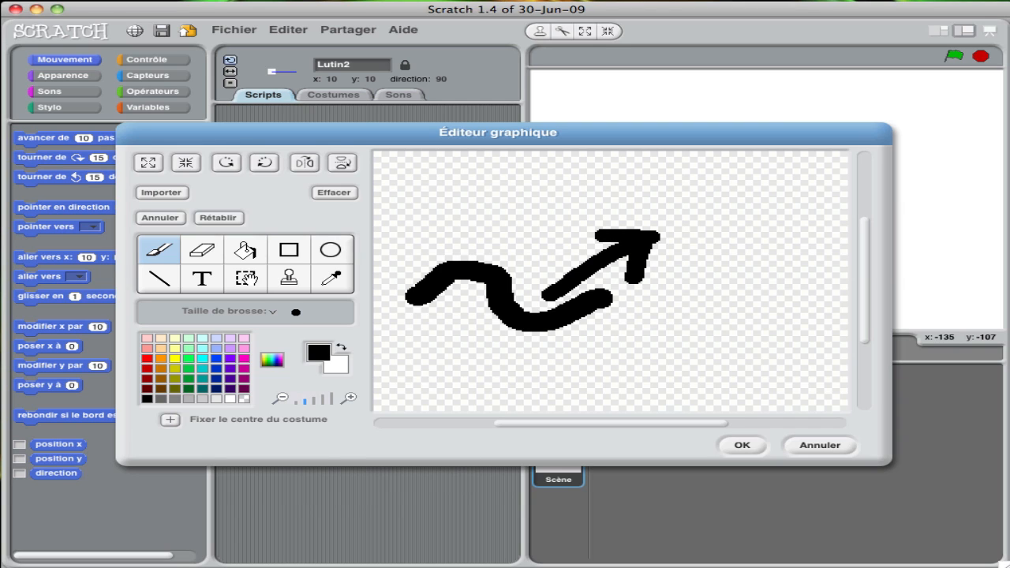
Step: Paint a cyan wavy stroke above the thick black one and, with magenta from the colour spectrum, a loop below the arrowhead
click(203, 356)
mouse_move(444, 243)
mouse_down()
mouse_move(502, 232)
mouse_move(533, 260)
mouse_move(569, 270)
mouse_up()
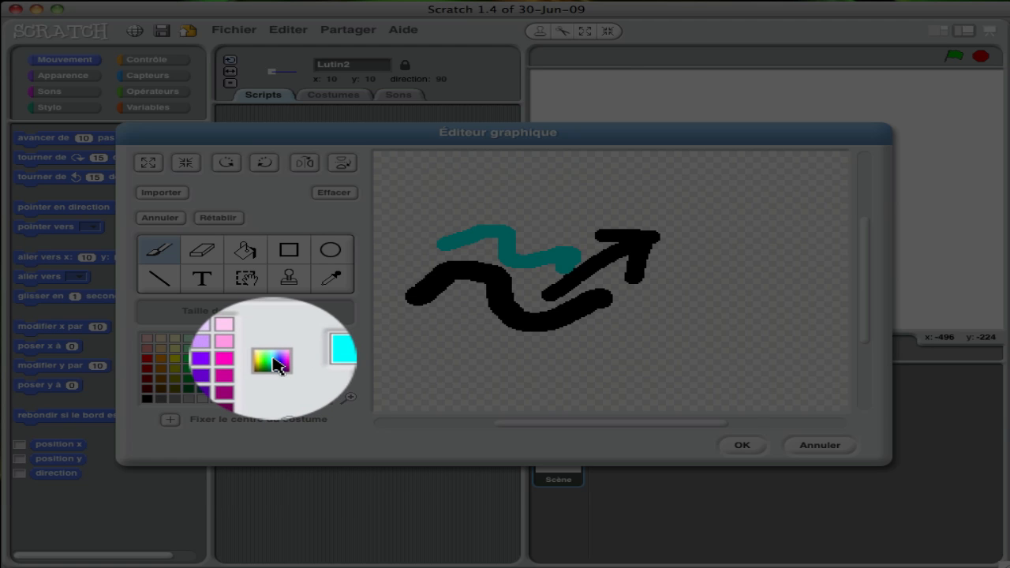
click(272, 363)
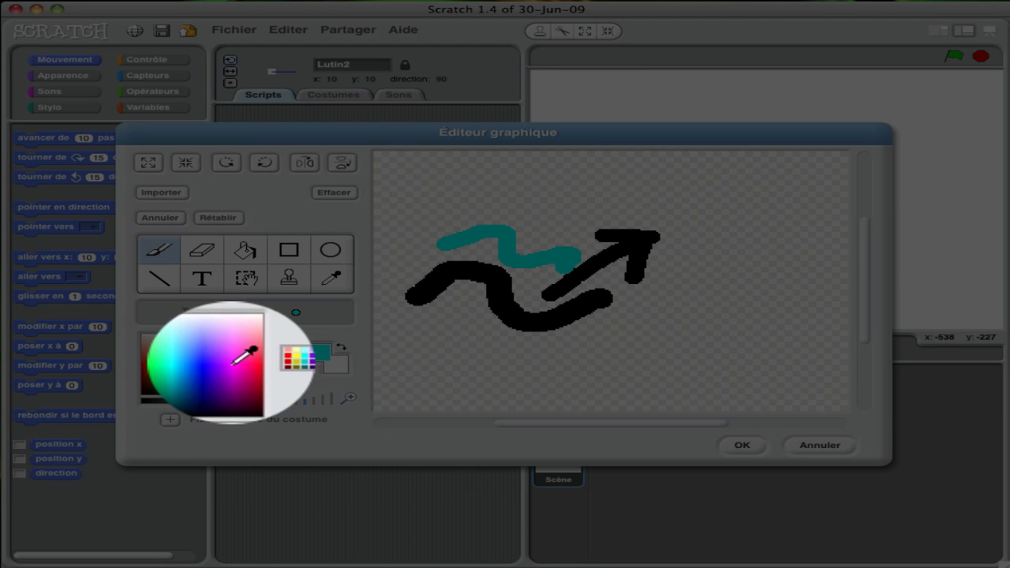
click(241, 359)
mouse_move(631, 292)
mouse_down()
mouse_move(639, 319)
mouse_move(719, 299)
mouse_move(643, 290)
mouse_up()
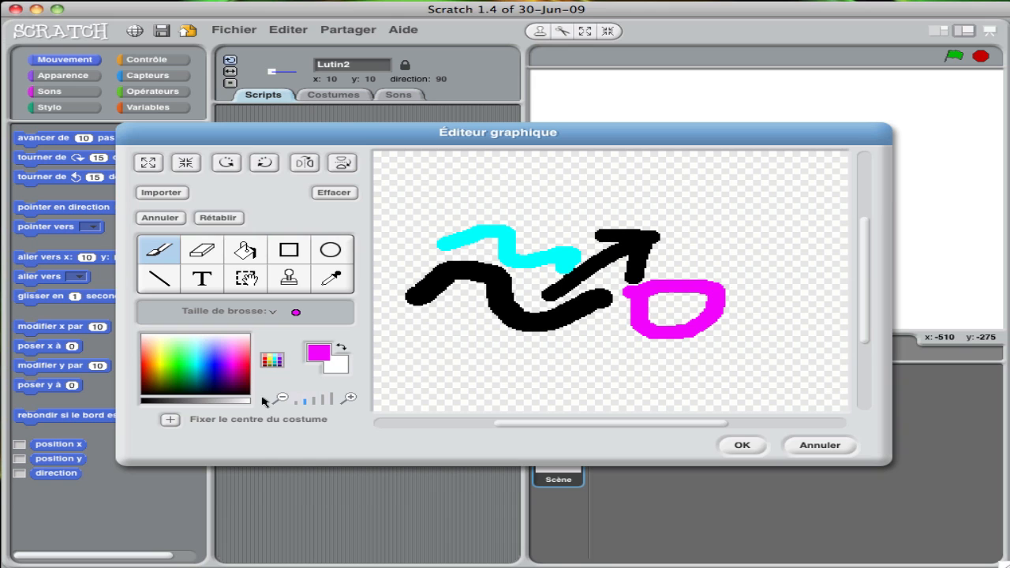
Step: Paint in transparent colour over the left of the wavy strokes with the largest brush and inside the remaining shapes with a small one
click(270, 360)
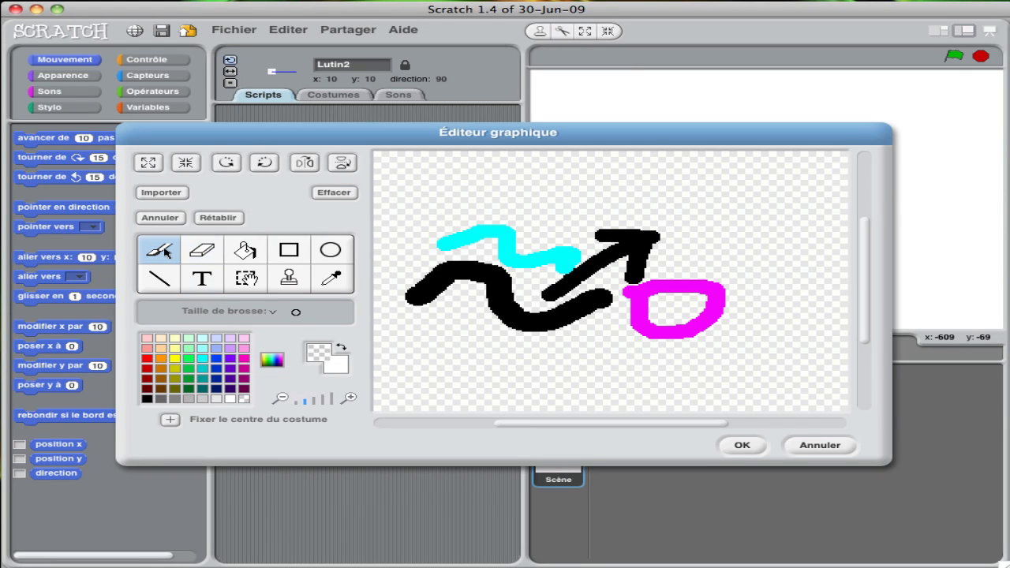
click(294, 313)
click(290, 380)
drag(453, 246, 451, 293)
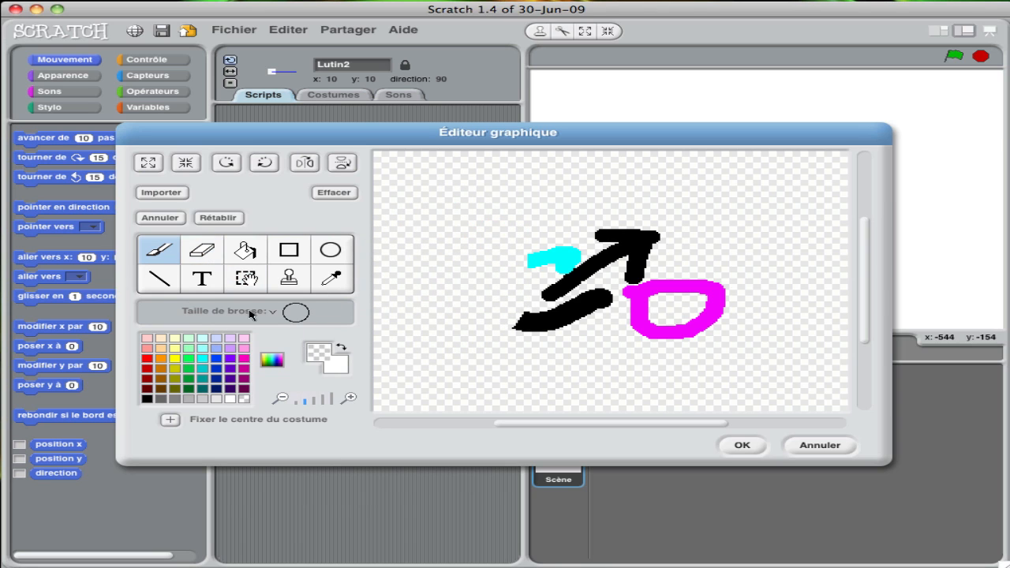
click(301, 314)
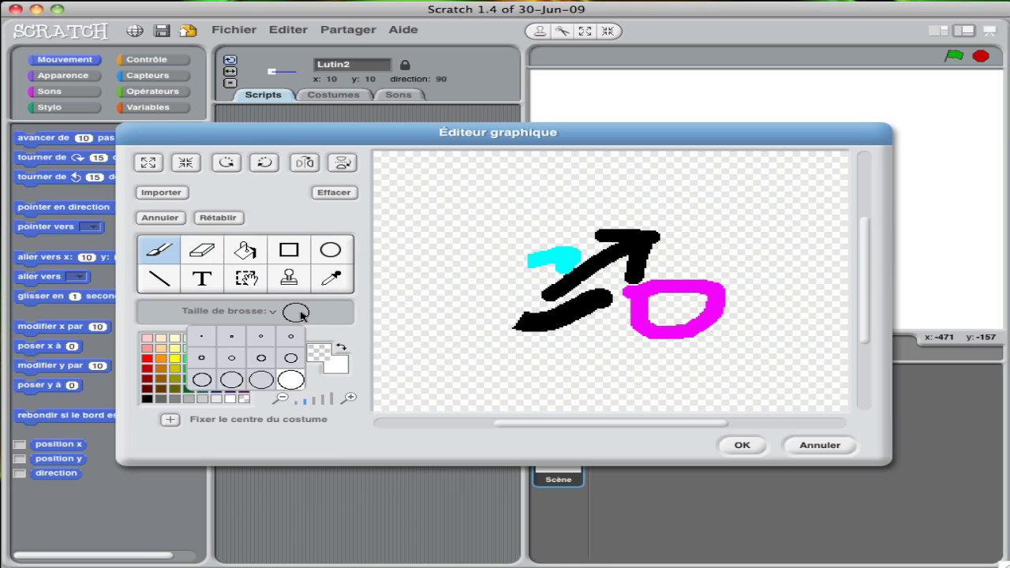
click(263, 339)
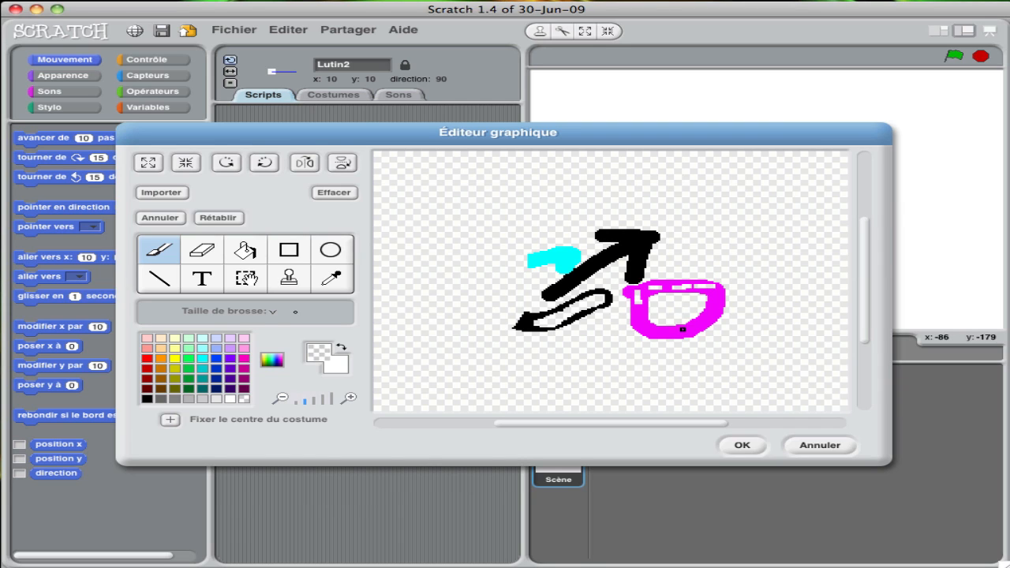
Step: Fill the empty background with a horizontal gradient from dark magenta to violet
click(289, 249)
click(237, 356)
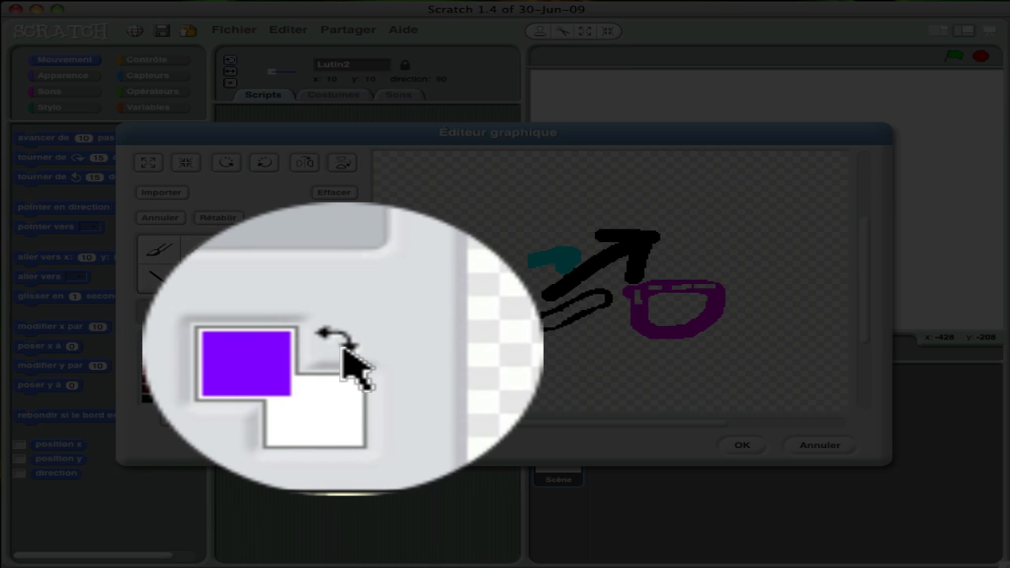
click(341, 348)
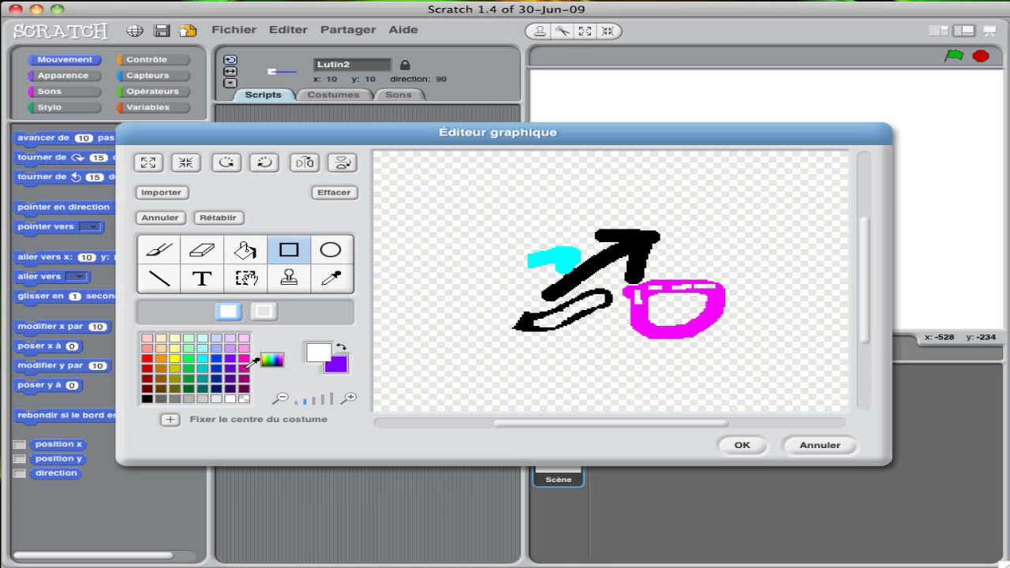
click(247, 366)
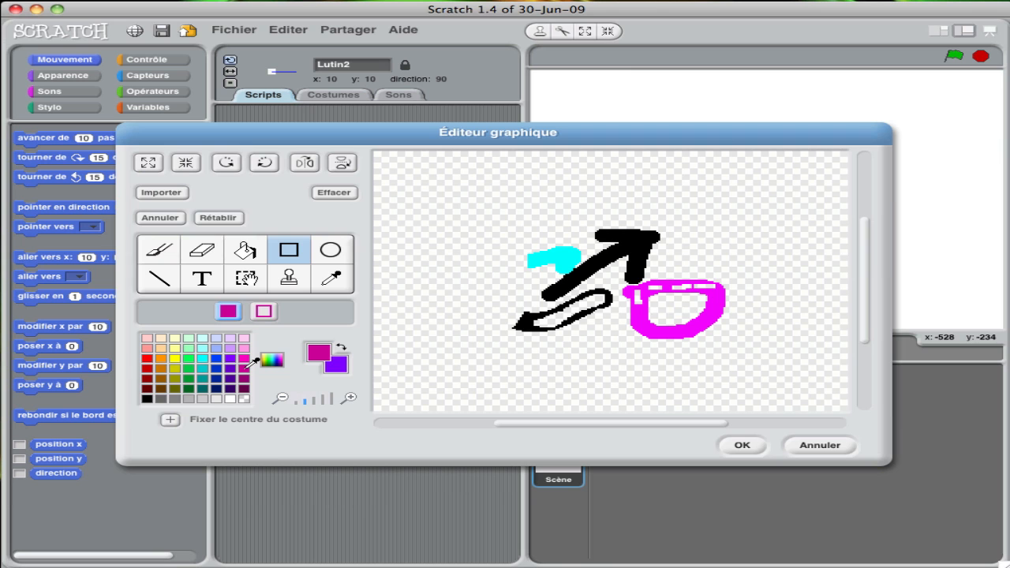
click(245, 251)
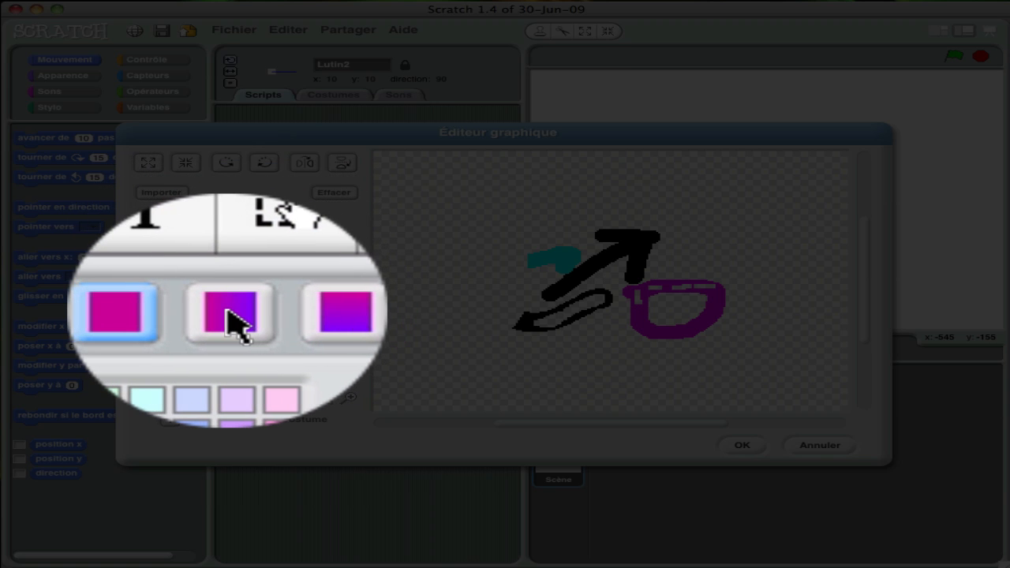
click(228, 311)
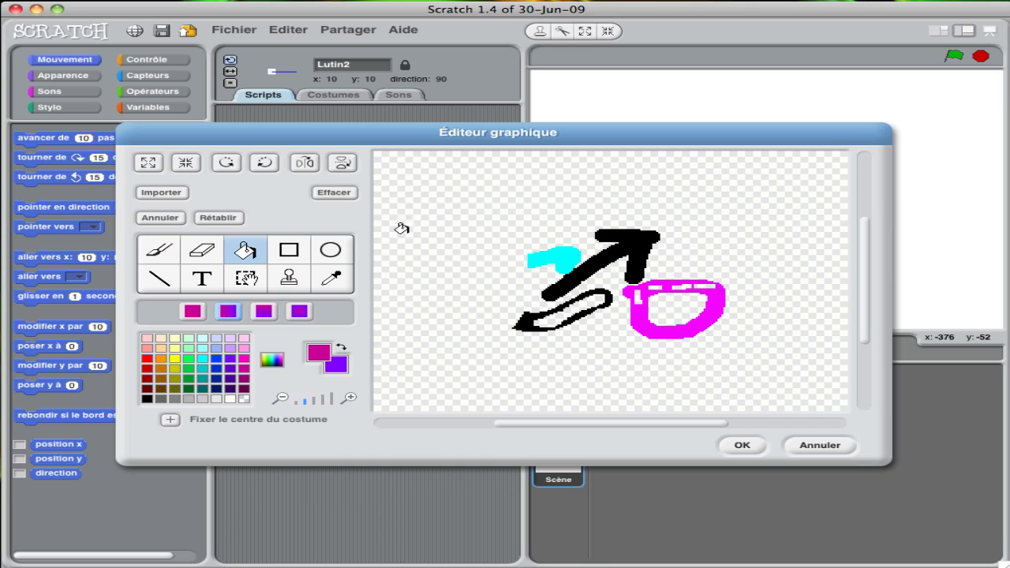
click(437, 220)
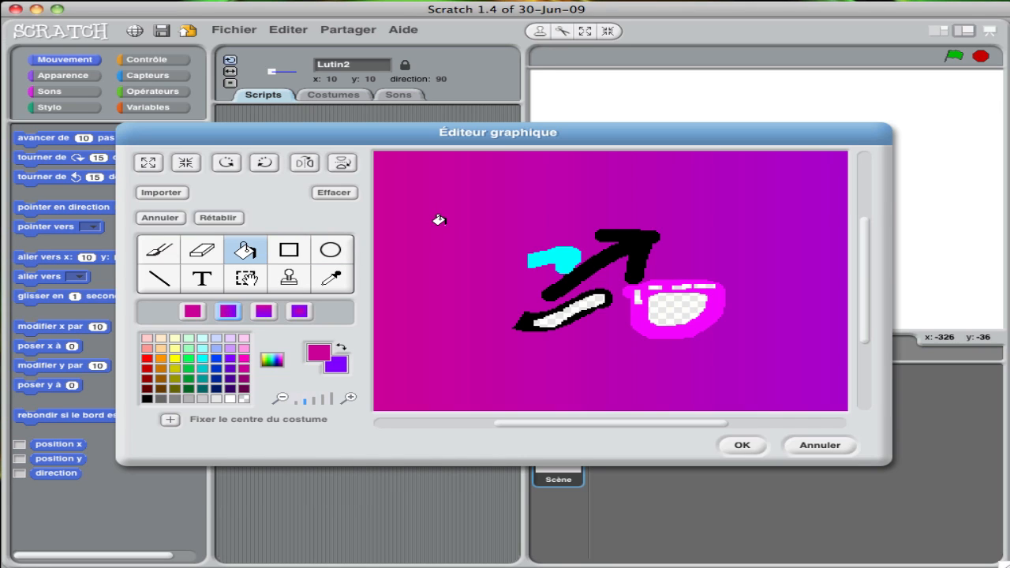
Step: Erase part of the drawing with the medium eraser, and clear the rest of the canvas's middle with the largest eraser
click(207, 253)
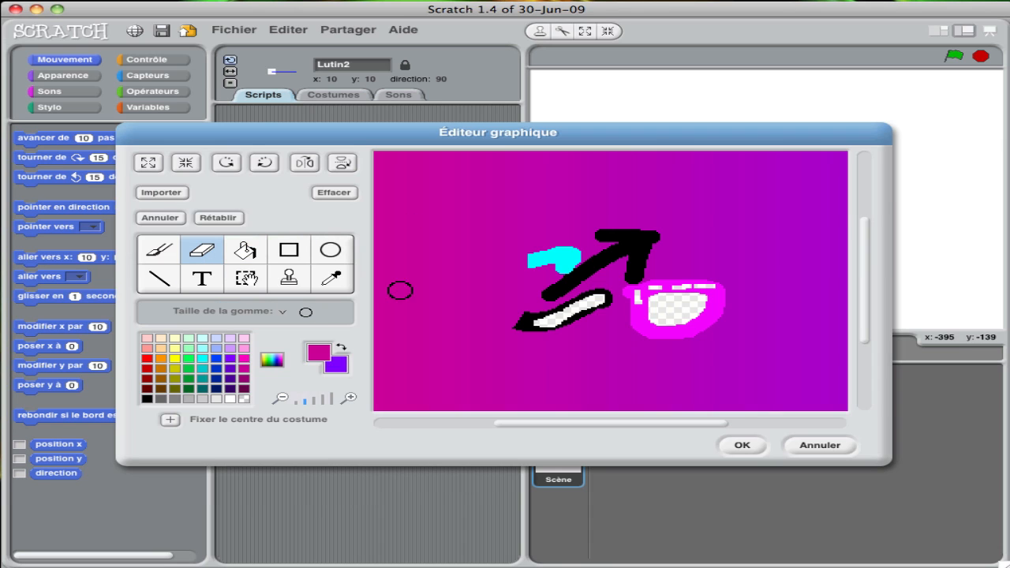
mouse_move(407, 289)
mouse_down()
mouse_move(688, 242)
mouse_move(660, 218)
mouse_move(579, 189)
mouse_move(588, 190)
mouse_up()
click(305, 311)
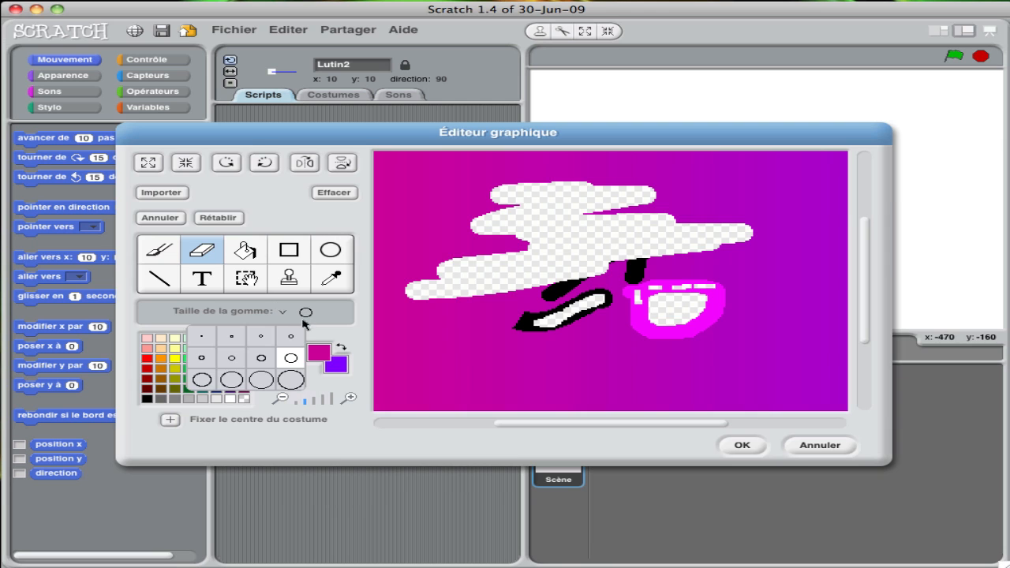
click(297, 381)
mouse_move(478, 317)
mouse_down()
mouse_move(687, 311)
mouse_move(741, 266)
mouse_move(510, 277)
mouse_move(644, 229)
mouse_move(473, 248)
mouse_move(520, 294)
mouse_up()
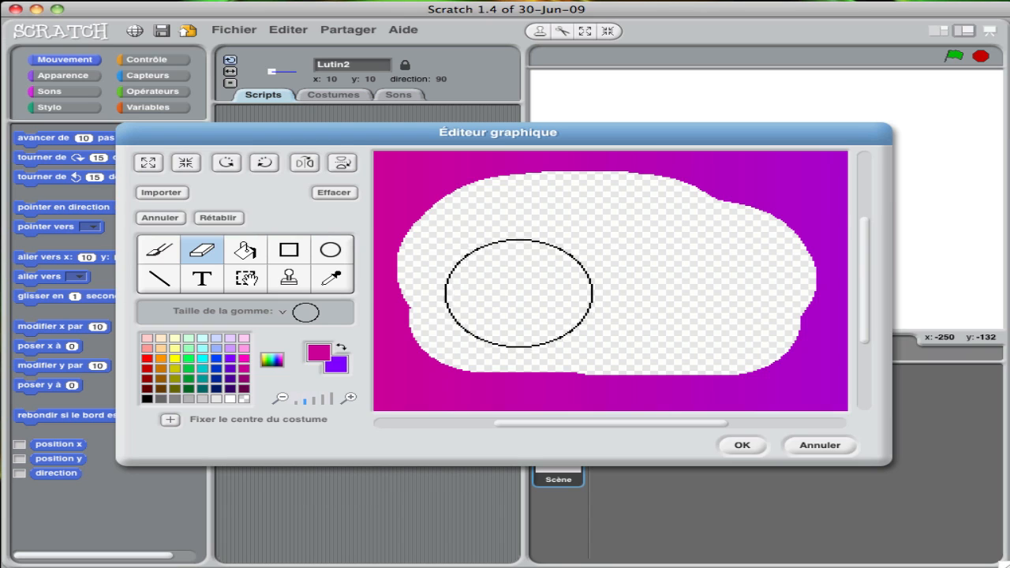
Step: Draw a filled dark magenta rectangle in the middle of the cleared area and a blue rectangle outline inside it
click(287, 249)
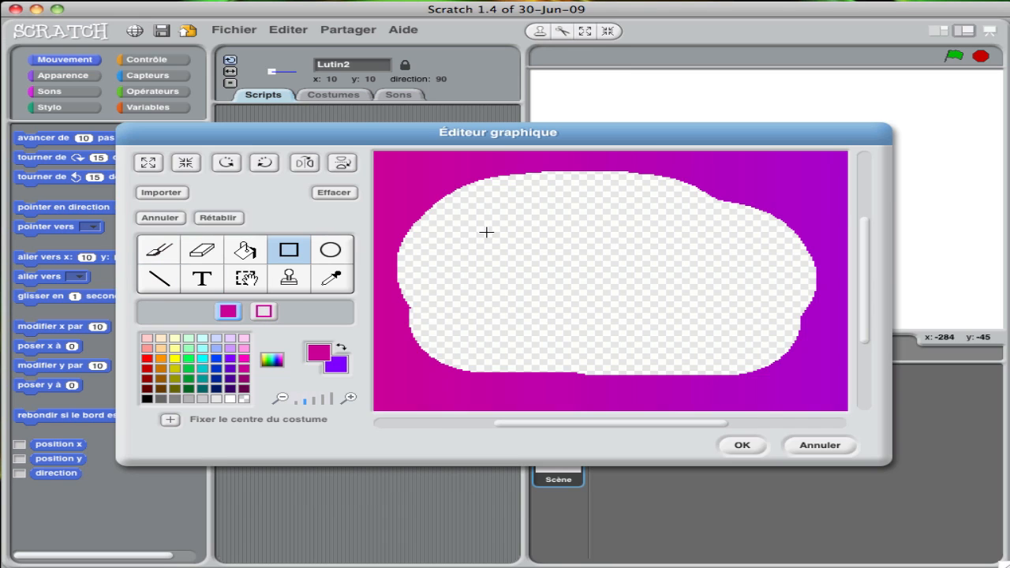
drag(486, 232, 705, 327)
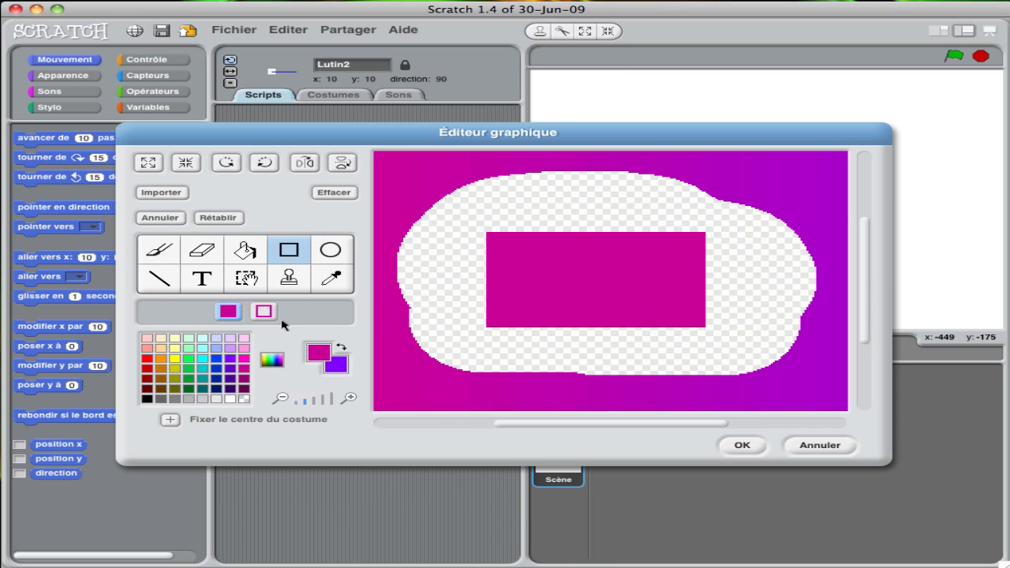
click(265, 312)
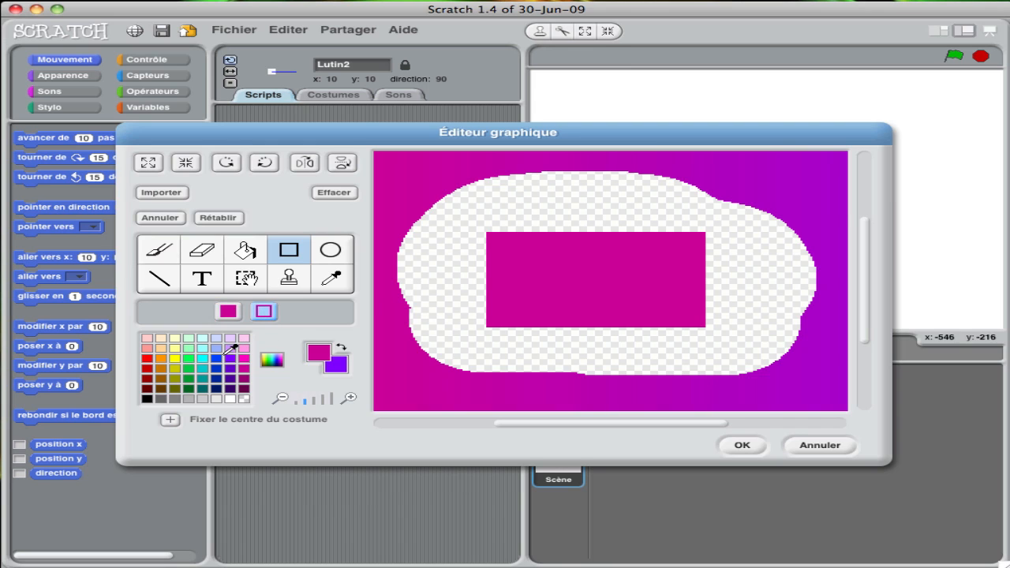
click(217, 358)
drag(515, 245, 681, 314)
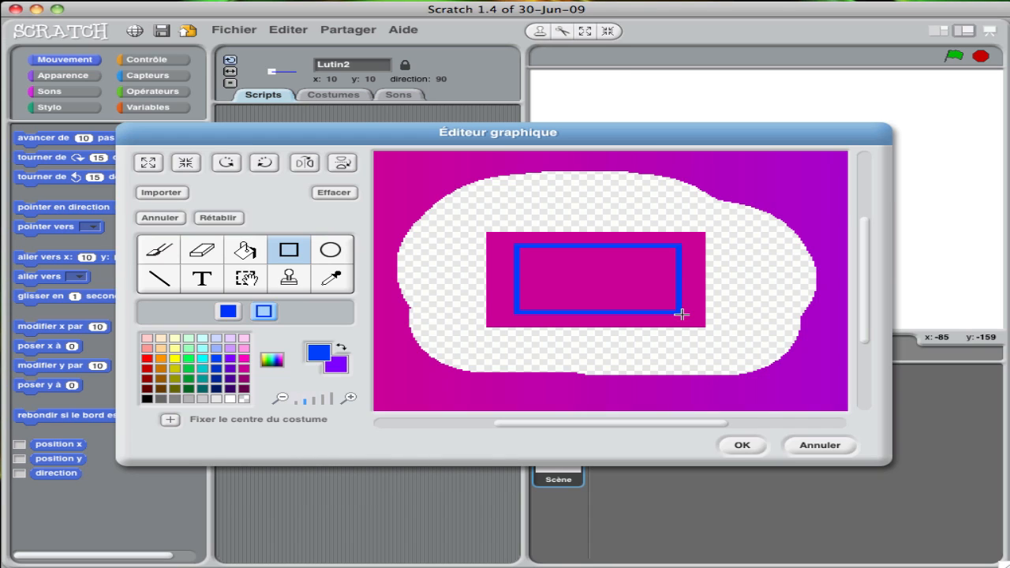
Step: Draw a yellow ellipse outline inside the blue rectangle and a small filled cyan ellipse within it
click(330, 250)
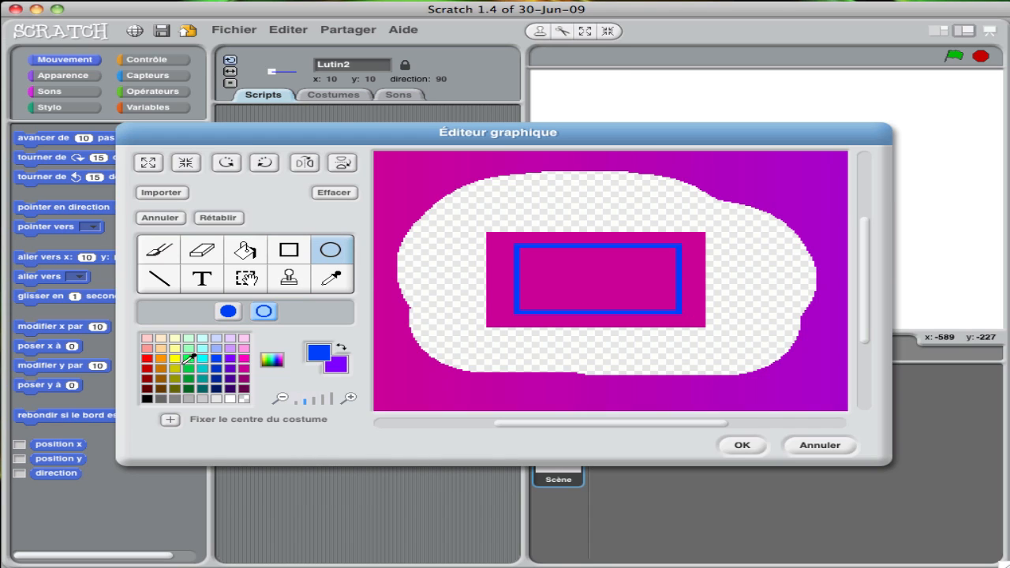
click(175, 360)
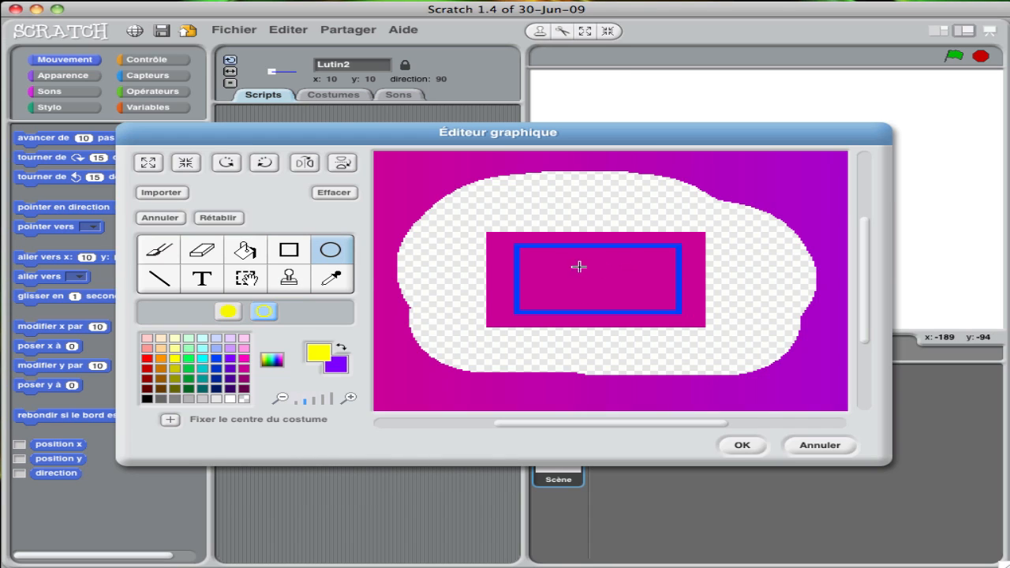
drag(551, 262, 676, 299)
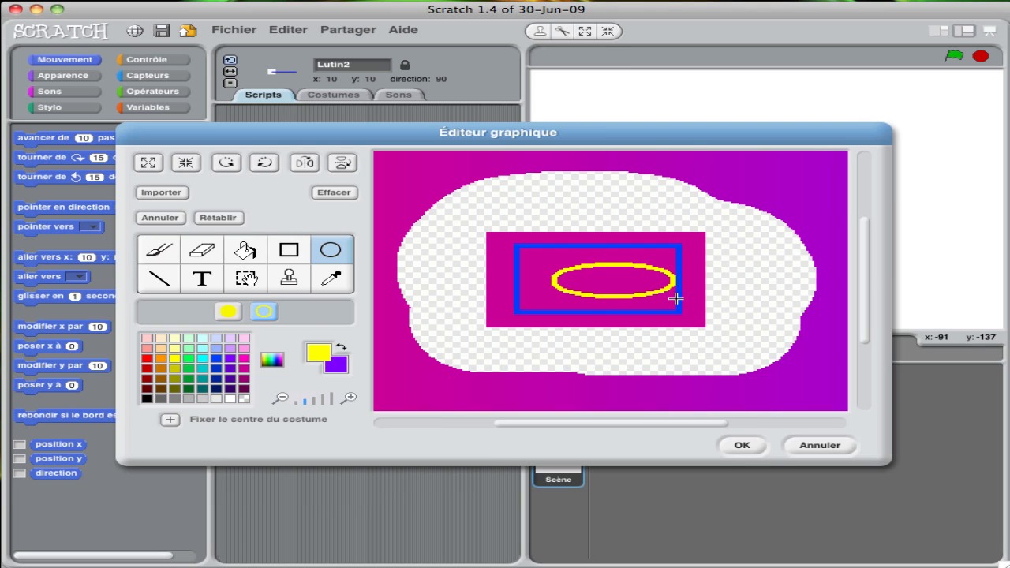
click(229, 312)
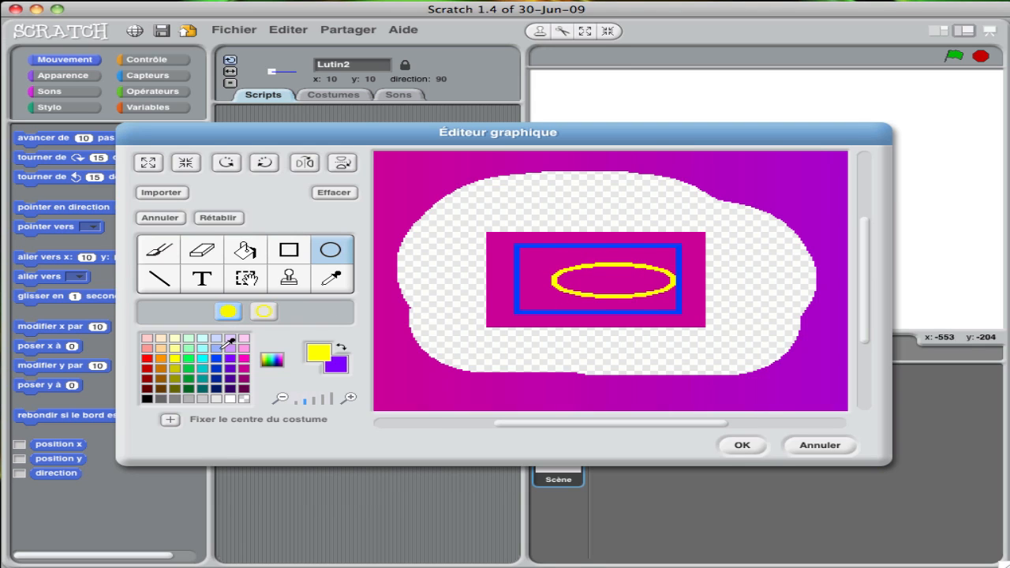
click(203, 358)
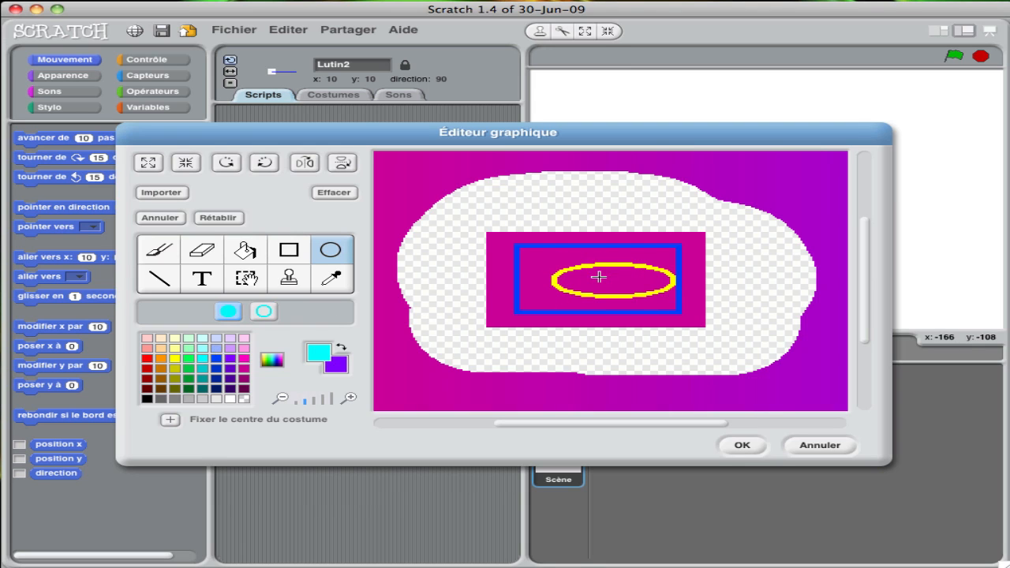
drag(593, 273, 654, 288)
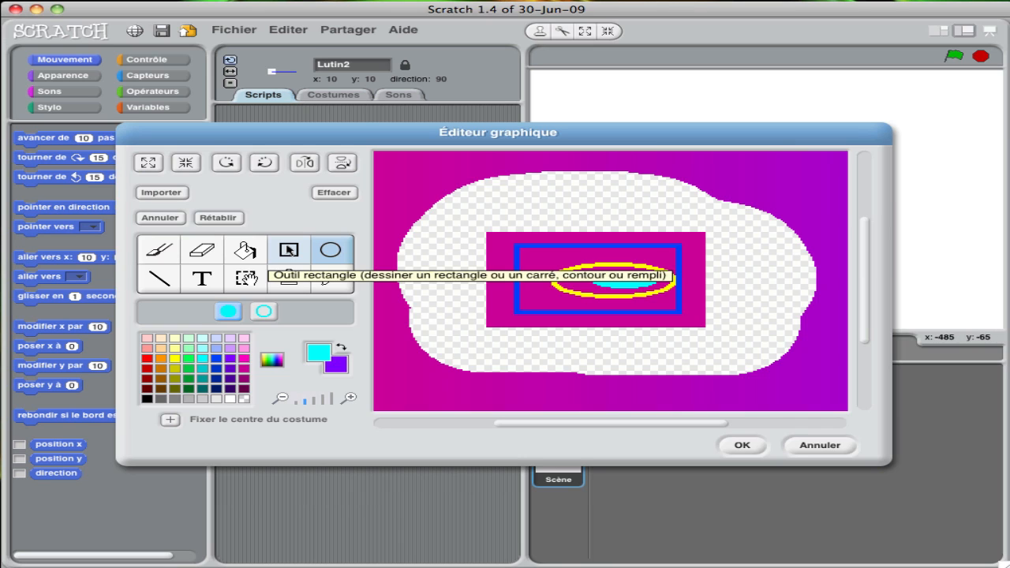
Step: Draw a filled cyan square over the left of the magenta rectangle and a filled cyan circle to its right
click(288, 250)
drag(407, 199, 537, 293)
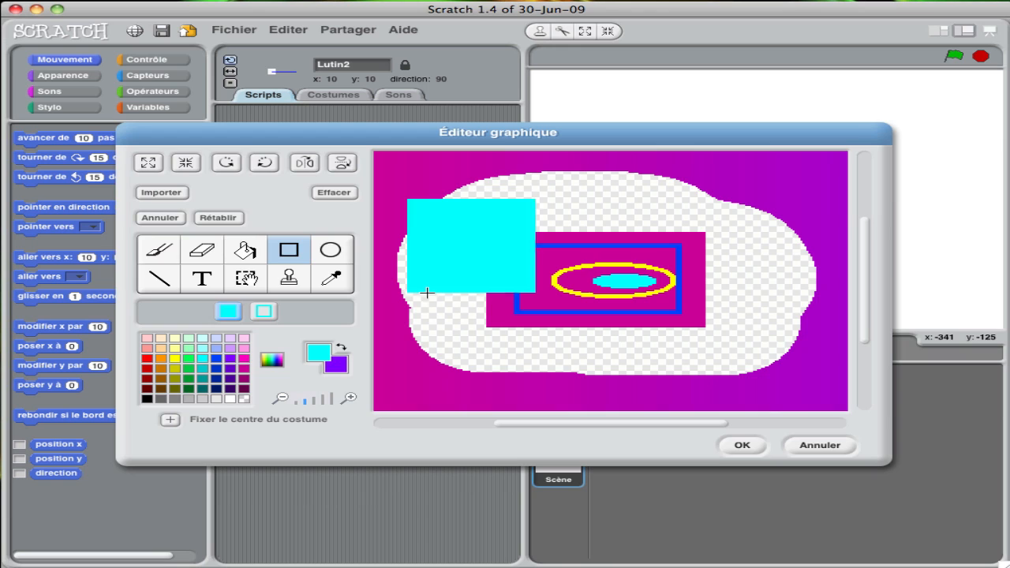
click(331, 253)
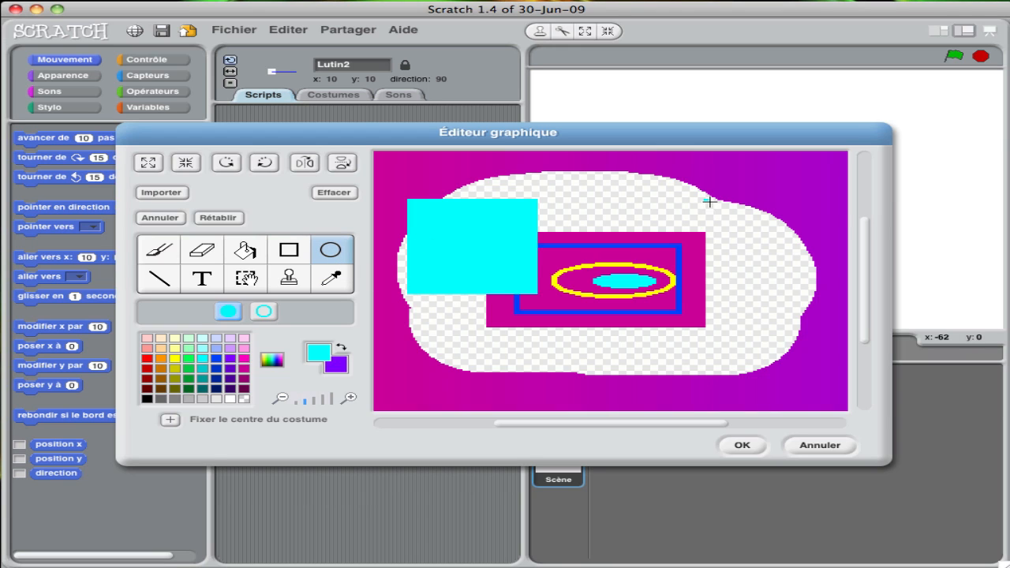
drag(704, 199, 841, 300)
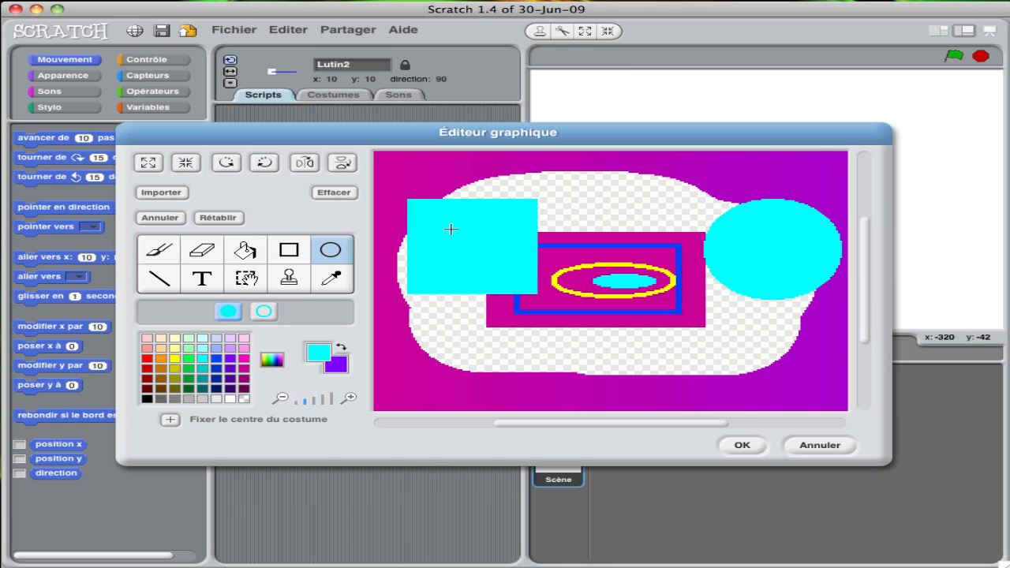
Step: Draw three straight red lines: a diagonal through the ellipses, a horizontal across the cyan square, and a vertical through the square
click(164, 281)
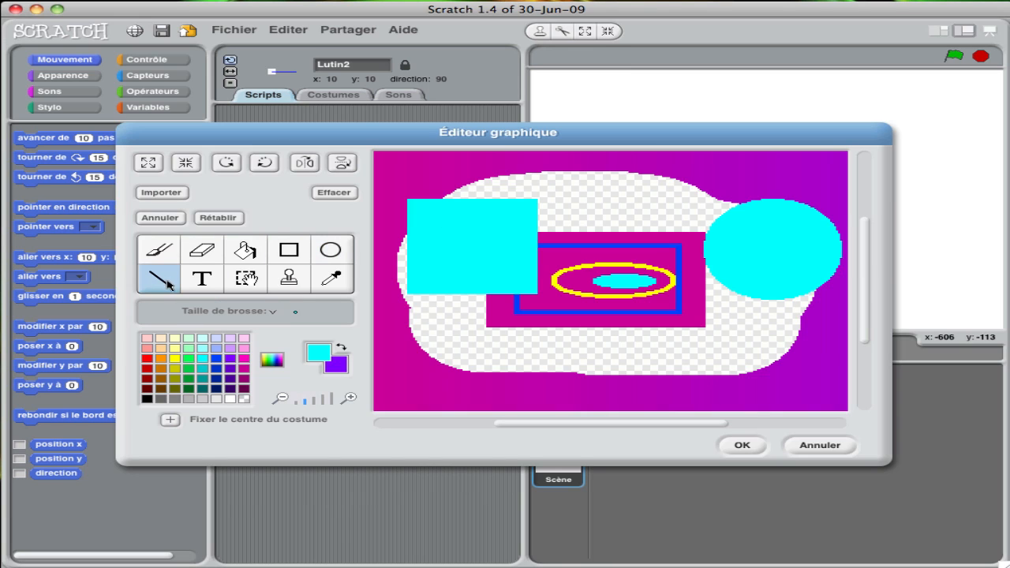
click(148, 357)
mouse_move(565, 206)
mouse_down()
mouse_move(642, 322)
mouse_move(706, 319)
mouse_move(747, 347)
mouse_up()
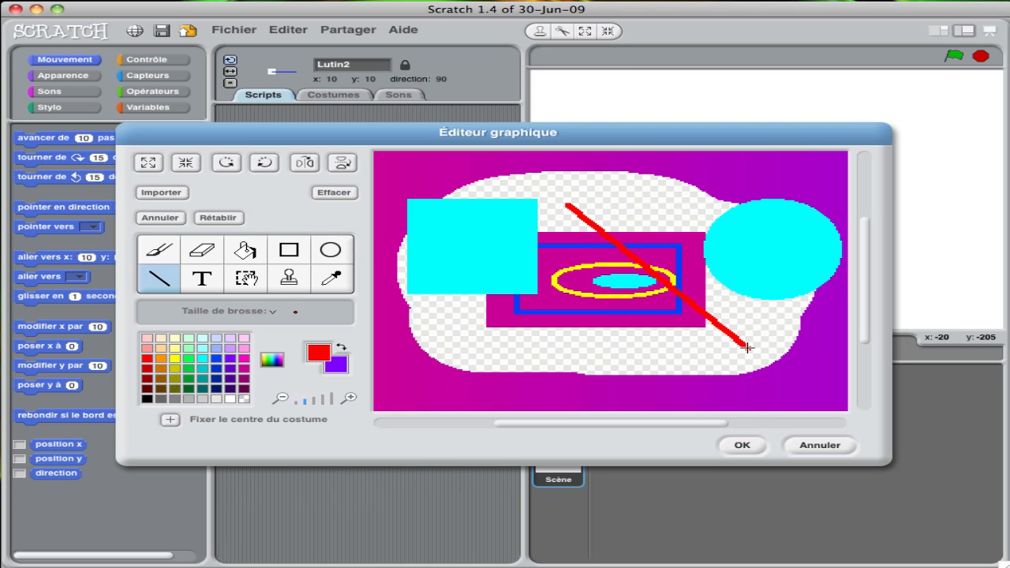
drag(410, 224, 699, 224)
drag(466, 173, 464, 321)
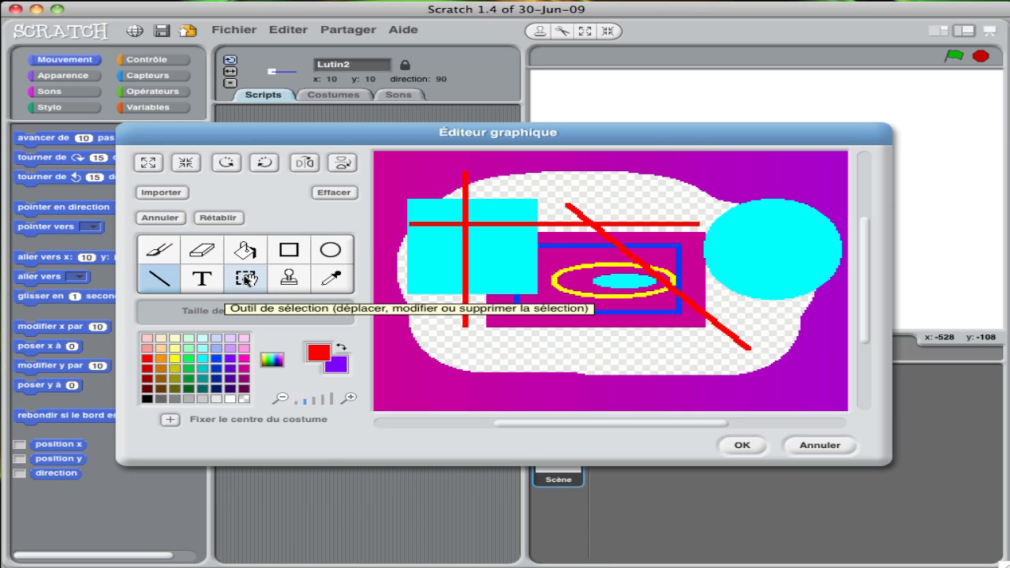
Step: Select the rectangular region around the vertical red line, including most of the cyan square, and move it toward the canvas's centre
click(246, 279)
drag(440, 170, 565, 326)
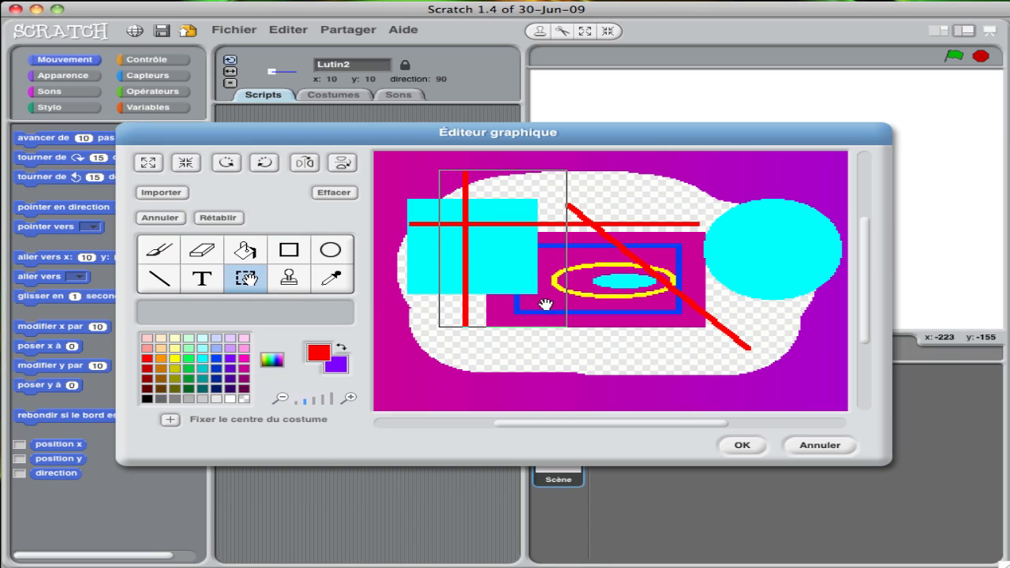
drag(491, 262, 553, 262)
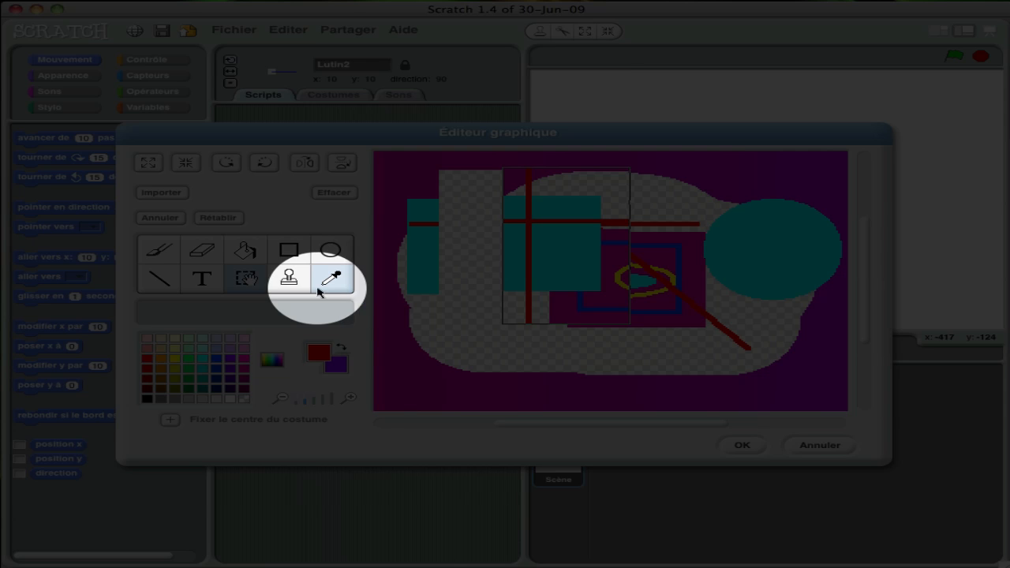
Step: Stamp several copies of the region around the cyan circle across the drawing
click(289, 278)
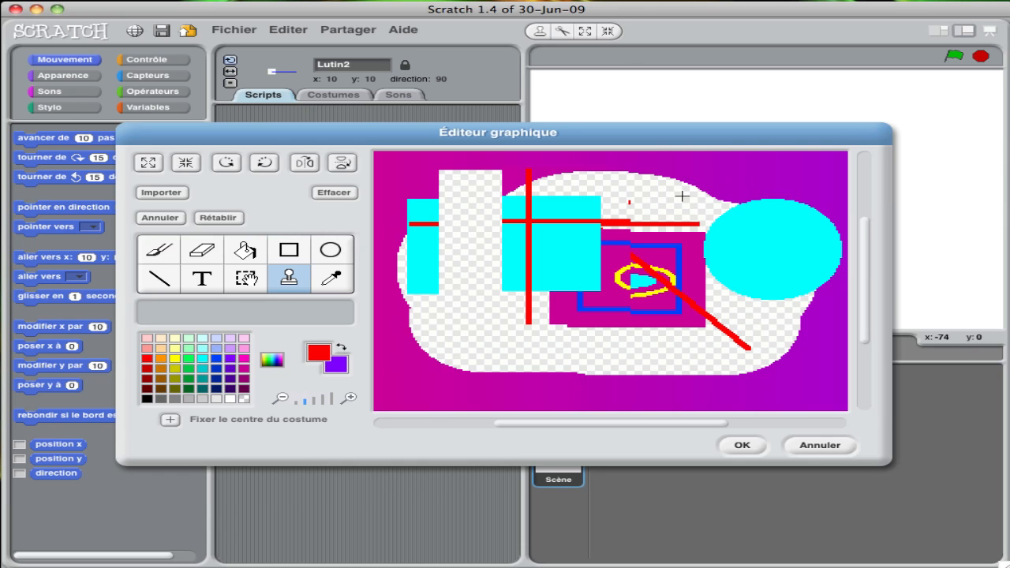
drag(676, 196, 849, 380)
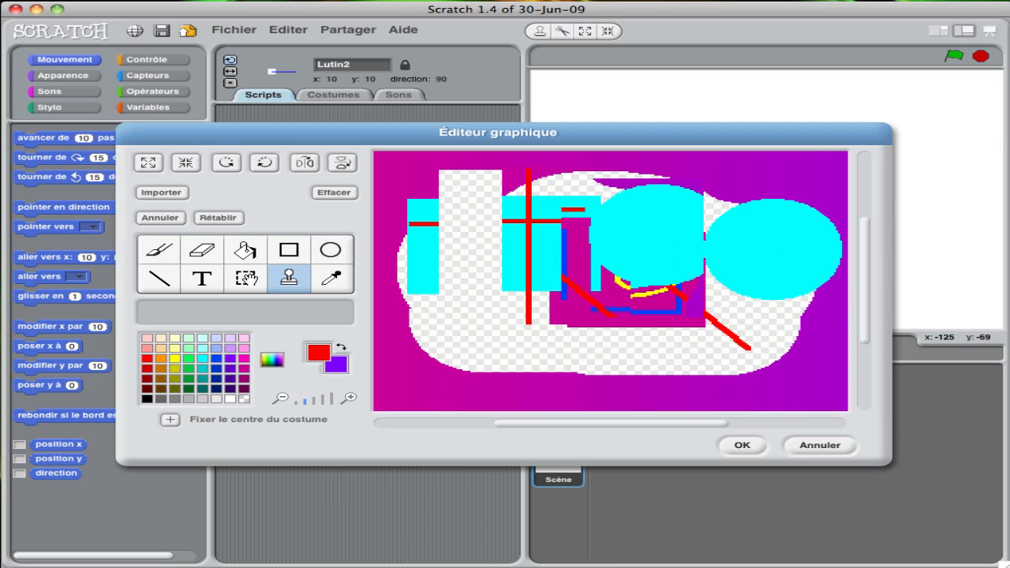
shift+click(567, 242)
shift+click(470, 319)
shift+click(654, 333)
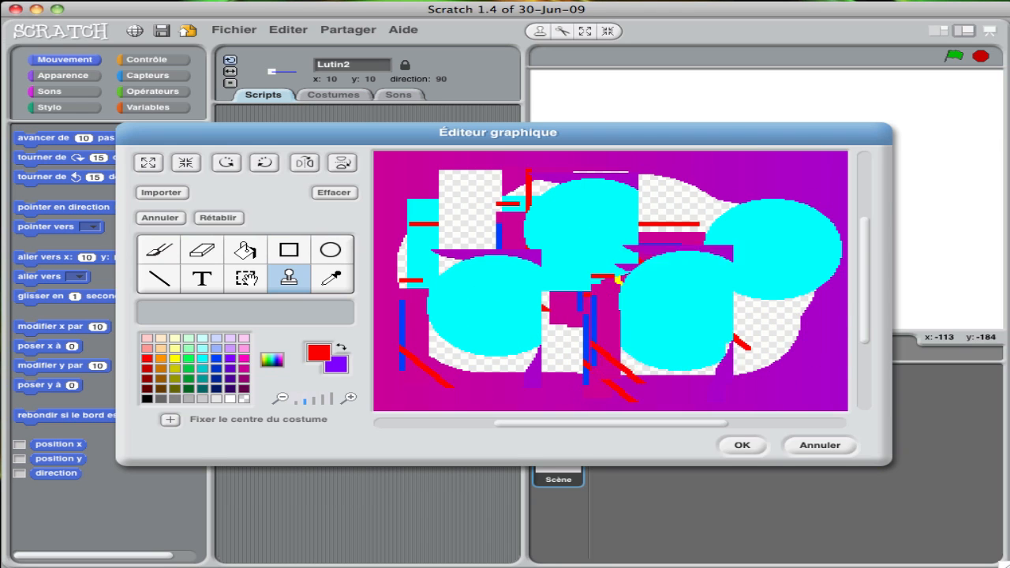
shift+click(703, 203)
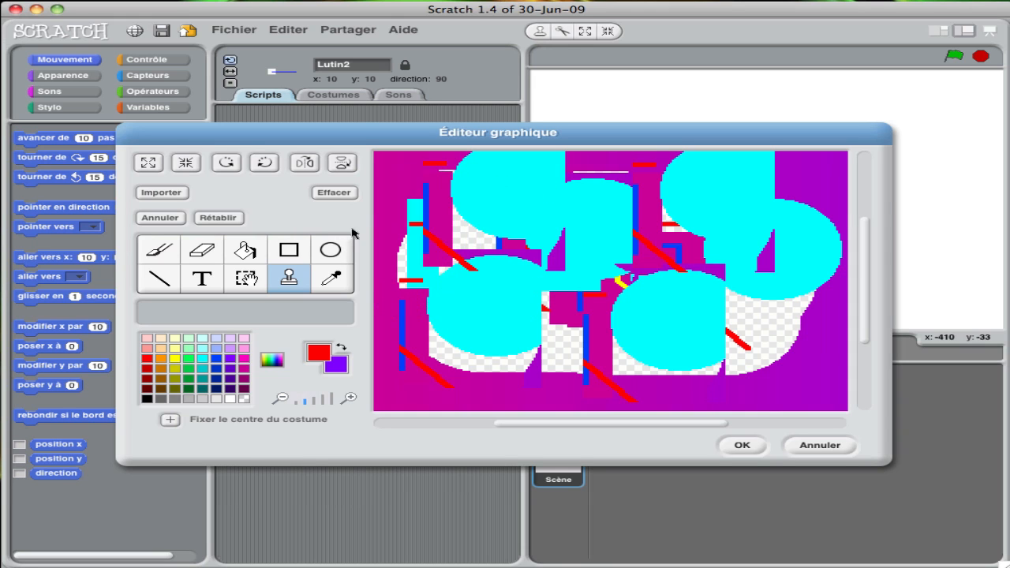
Step: Sample blue, cyan and finally the background's purple from the drawing with the eyedropper
click(333, 278)
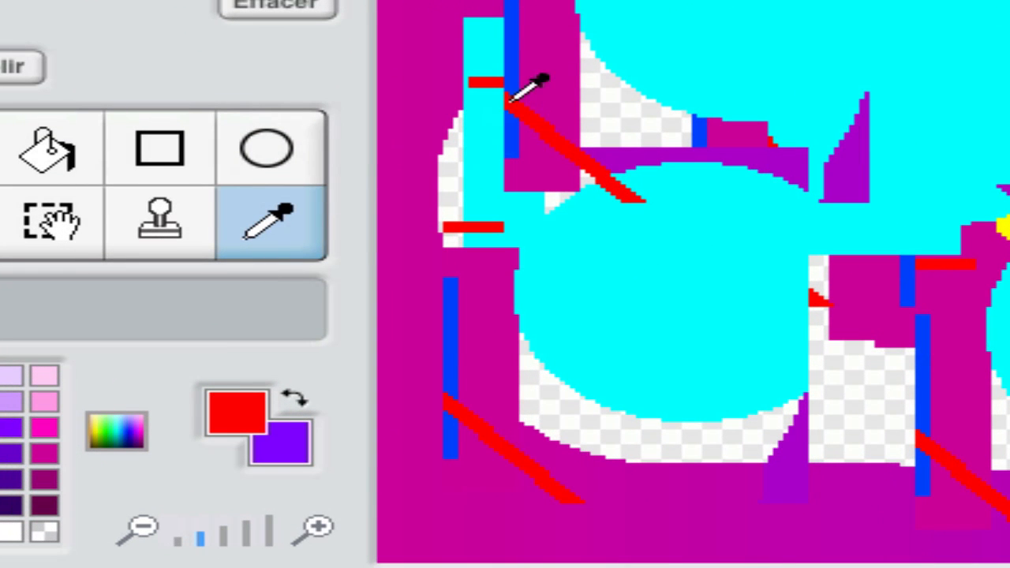
click(511, 45)
click(684, 45)
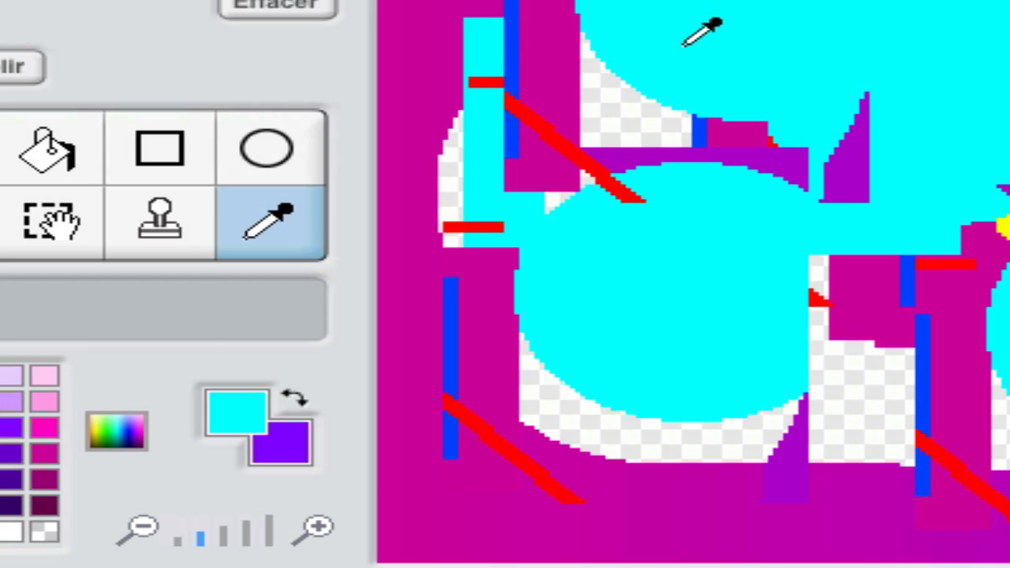
click(793, 458)
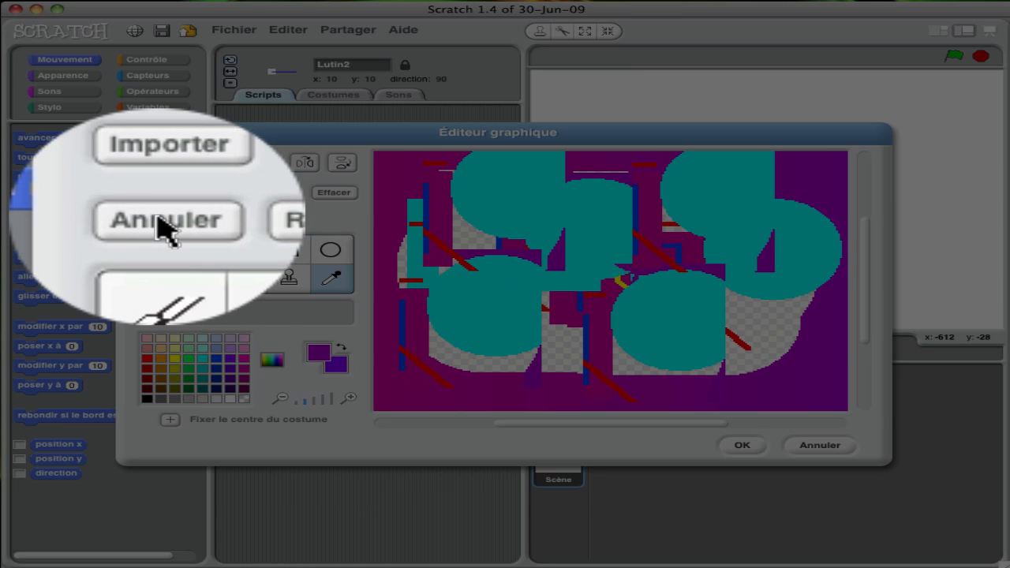
Step: Undo all the stamped copies and the moved selection, back to the drawing with the three red lines
click(162, 221)
click(162, 221)
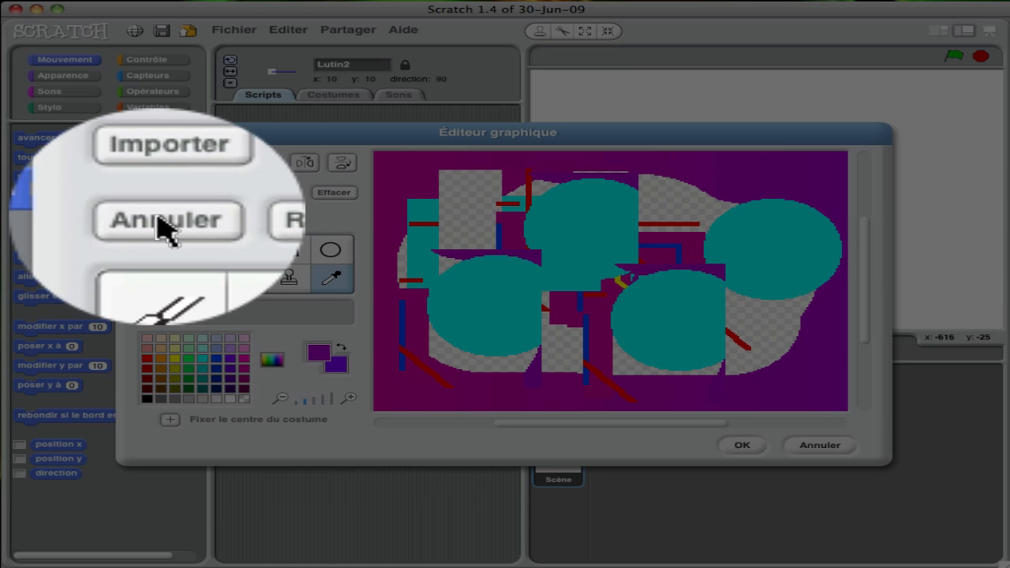
click(161, 221)
click(162, 220)
click(162, 221)
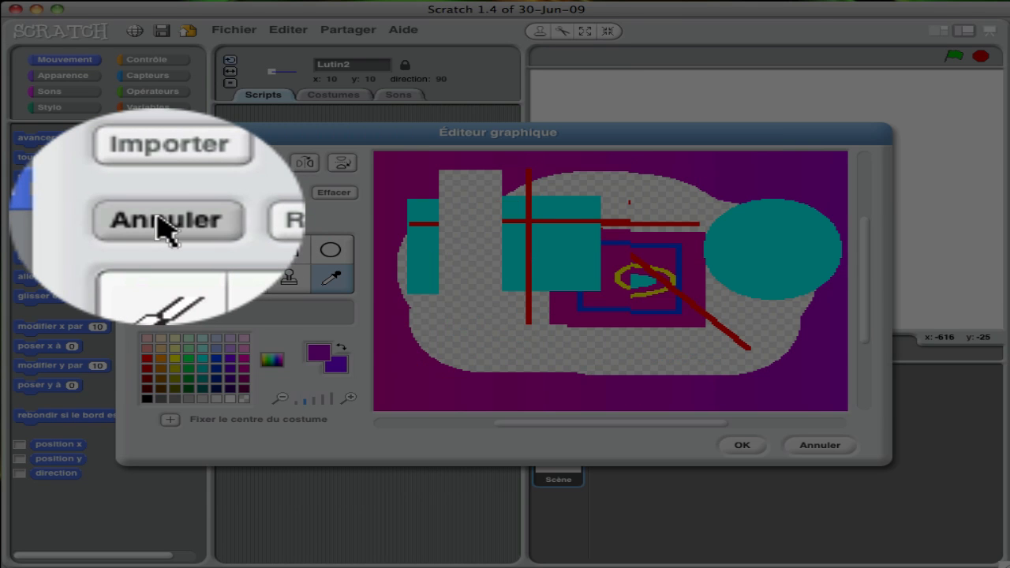
click(161, 221)
click(161, 221)
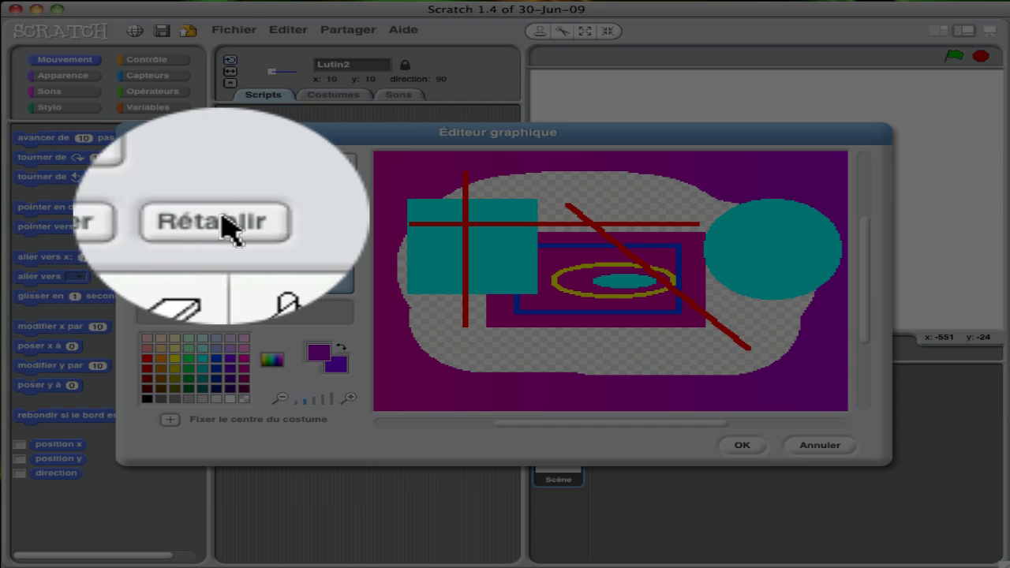
Step: Redo the moved selection and all the stamped copies
click(225, 224)
click(224, 225)
click(225, 225)
click(225, 225)
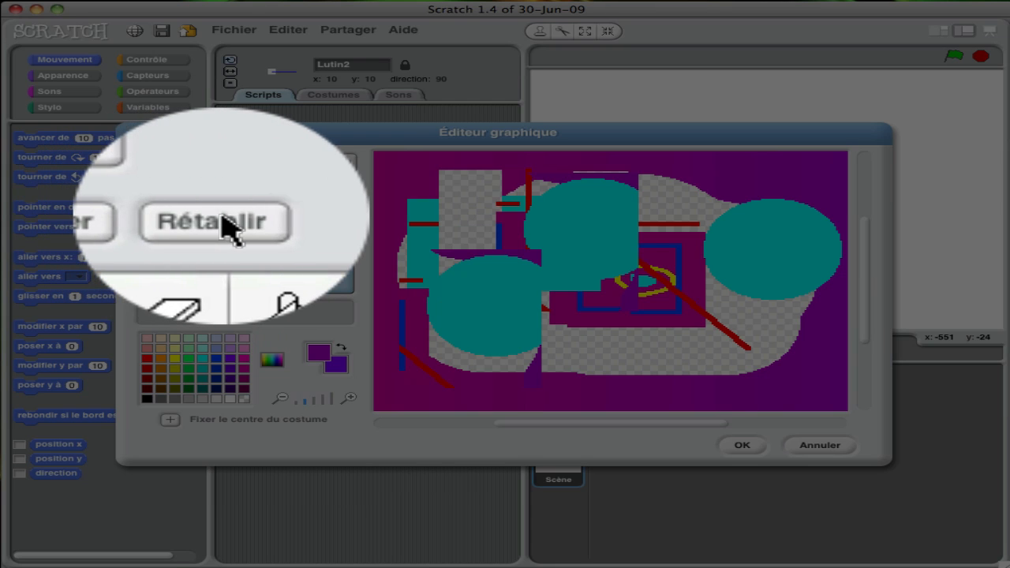
click(225, 225)
click(225, 225)
click(222, 220)
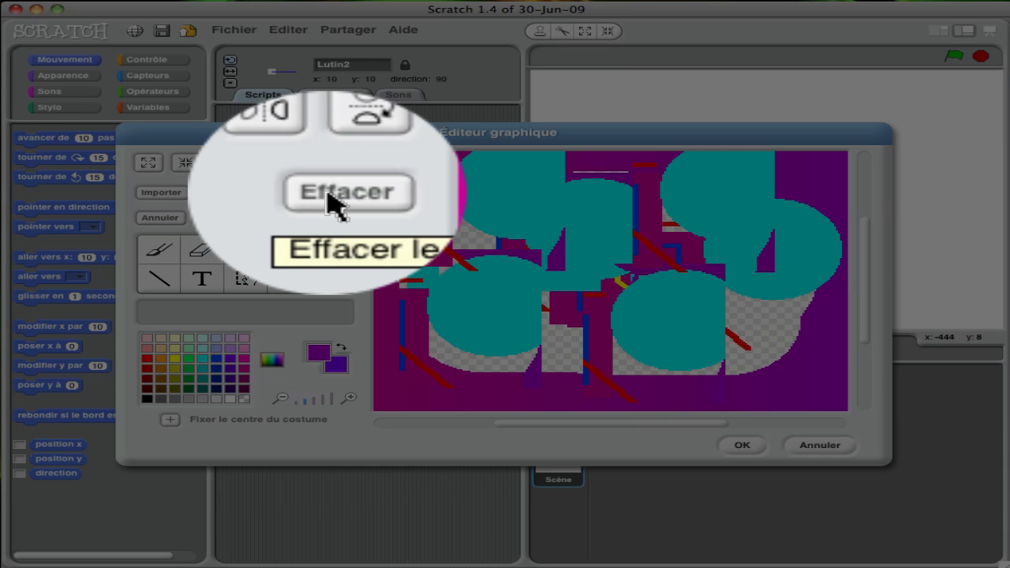
Step: Clear the entire canvas, undoing and repeating the clearing once
click(212, 192)
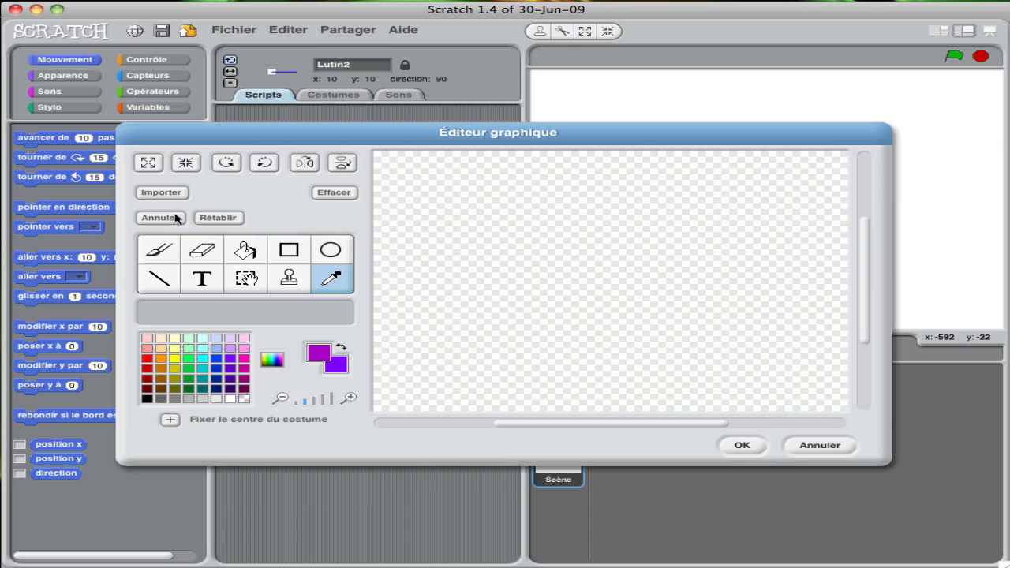
click(169, 218)
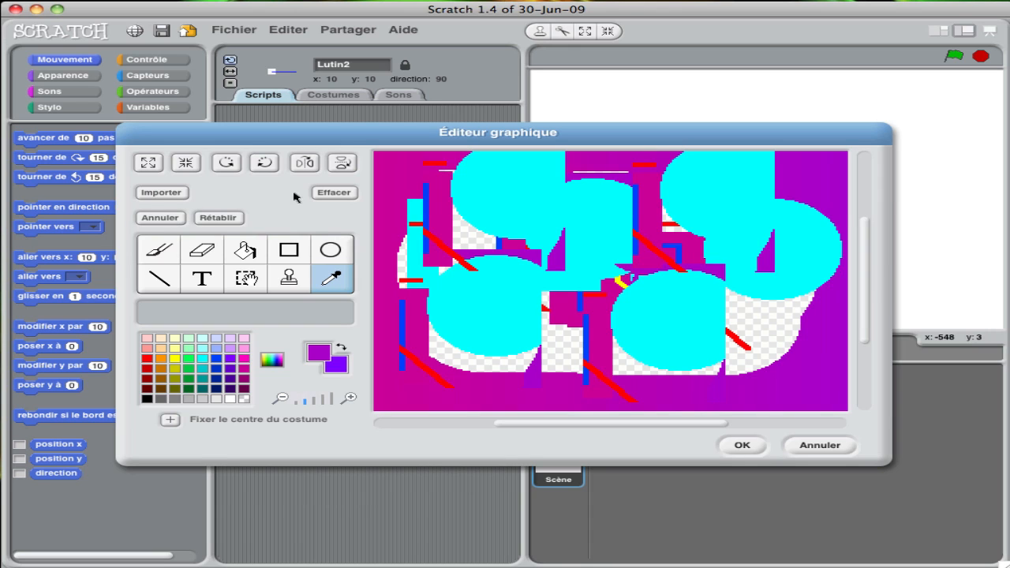
click(328, 195)
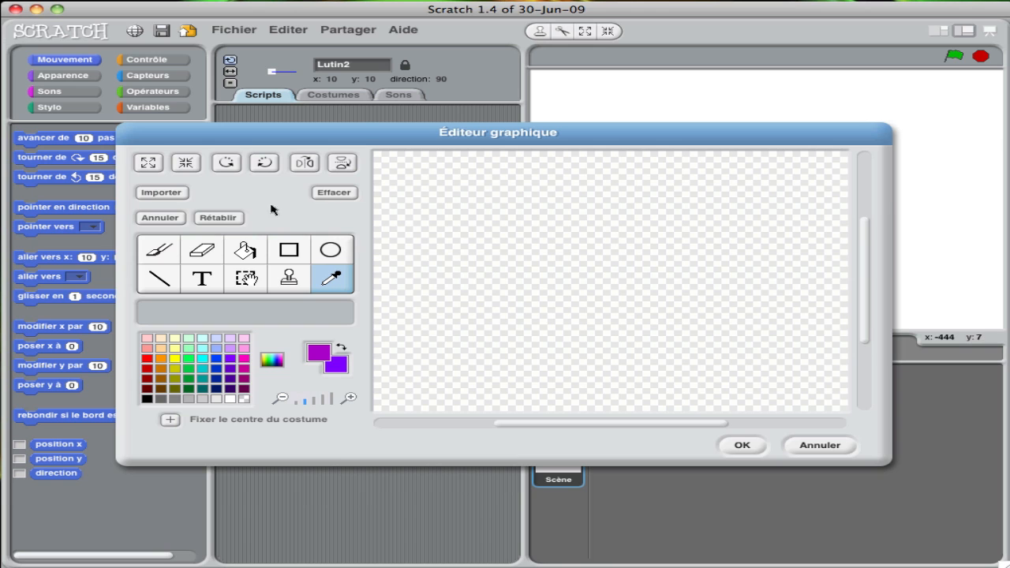
Step: Import the bat1-b image from the Animaux costume folder onto the canvas
click(162, 192)
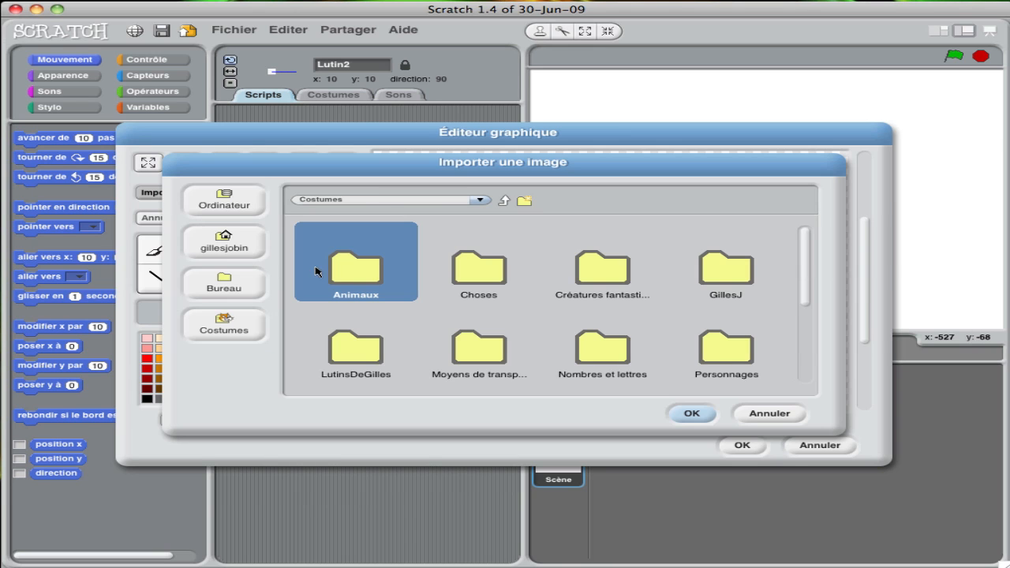
double_click(355, 274)
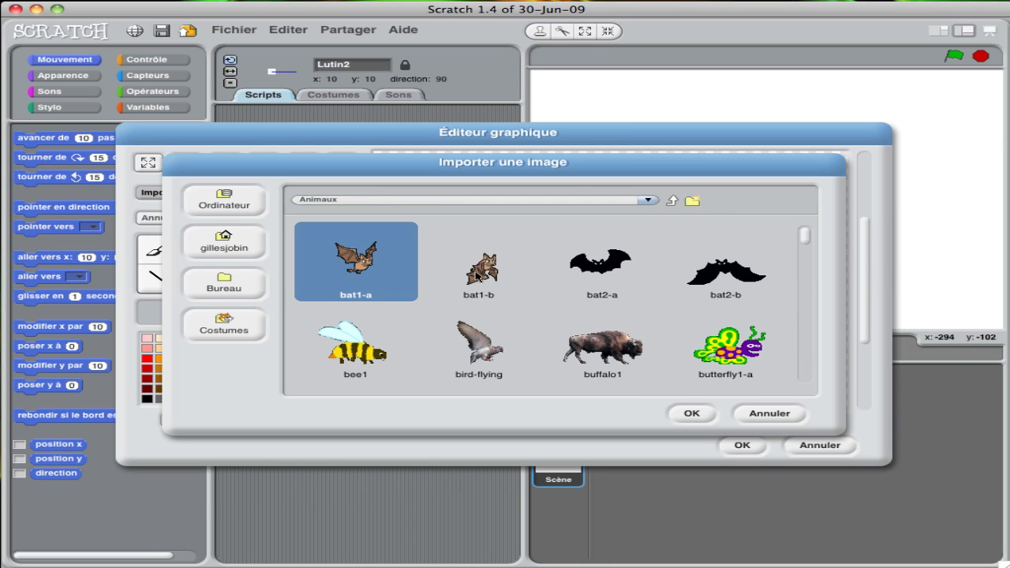
click(477, 275)
click(690, 413)
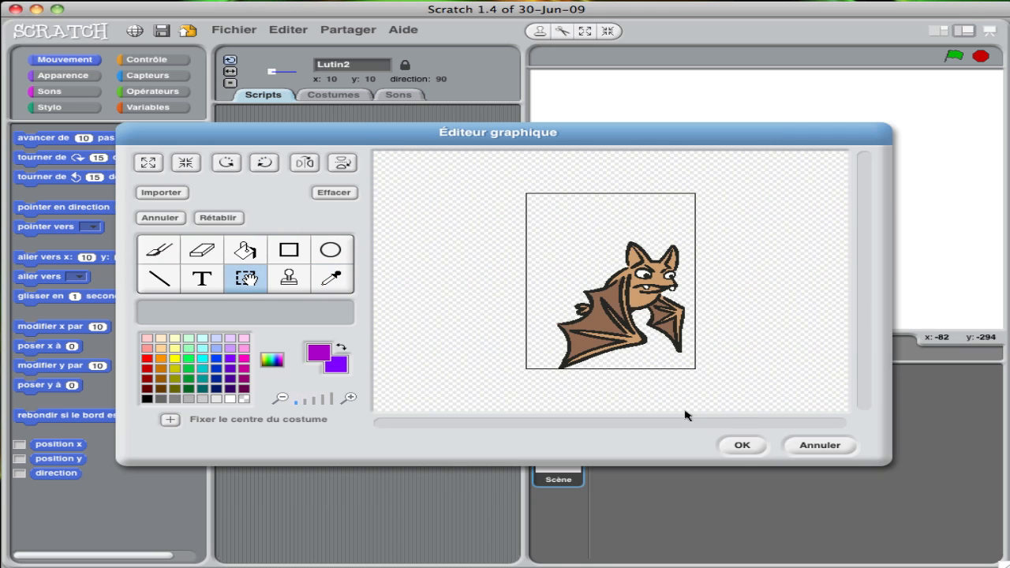
Step: Select a horizontal strip across the bat's face and rotate it clockwise until it stands vertically
click(243, 278)
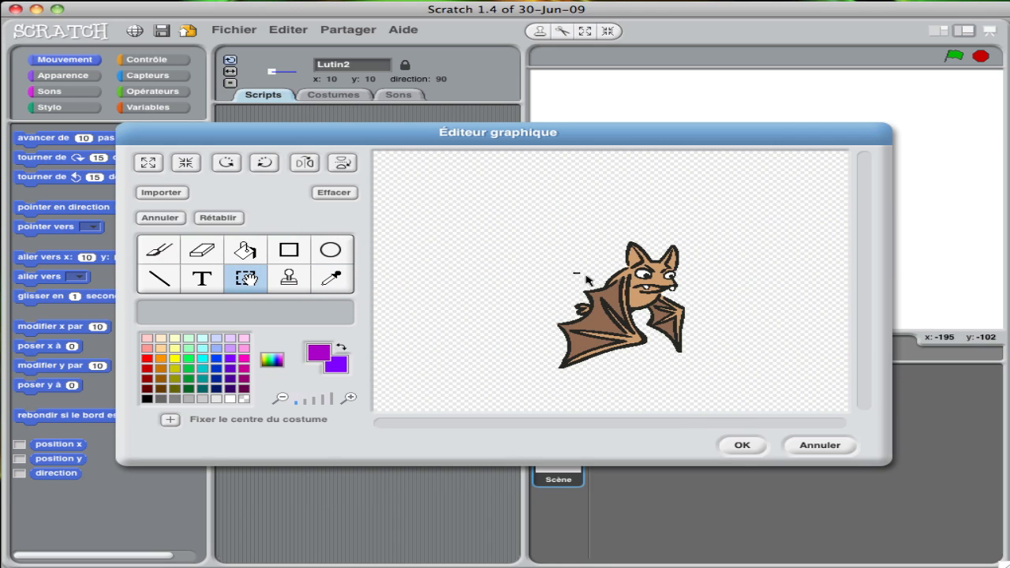
drag(574, 273, 719, 298)
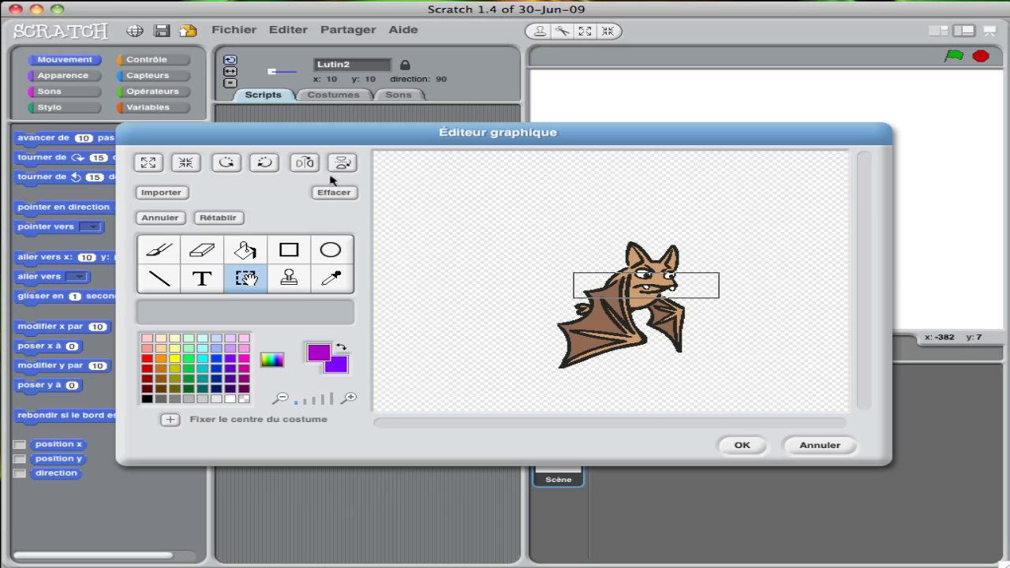
click(264, 164)
click(265, 163)
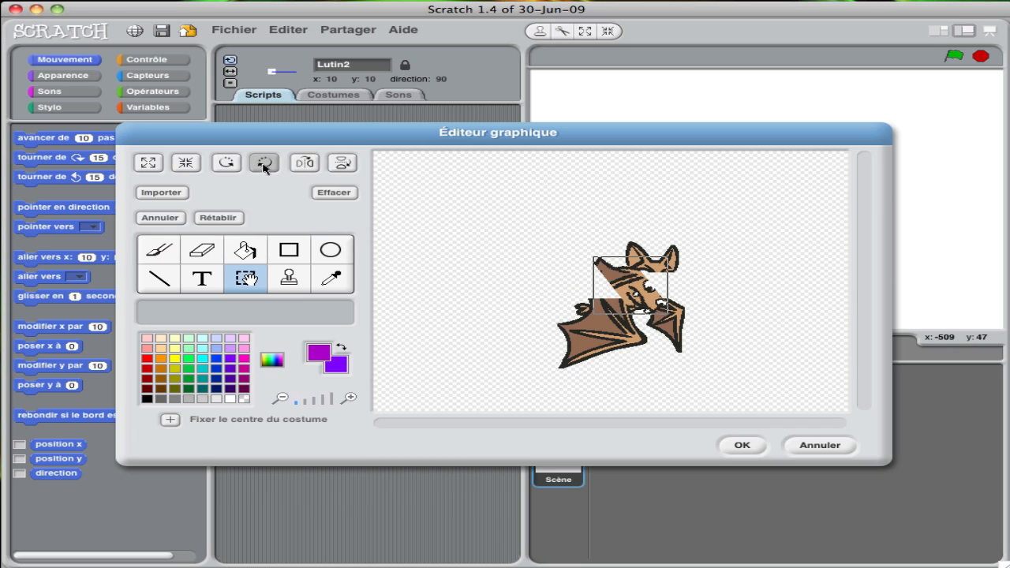
click(265, 164)
Step: Move the rotated face strip to the upper left of the canvas and flip it vertically
drag(623, 276, 443, 239)
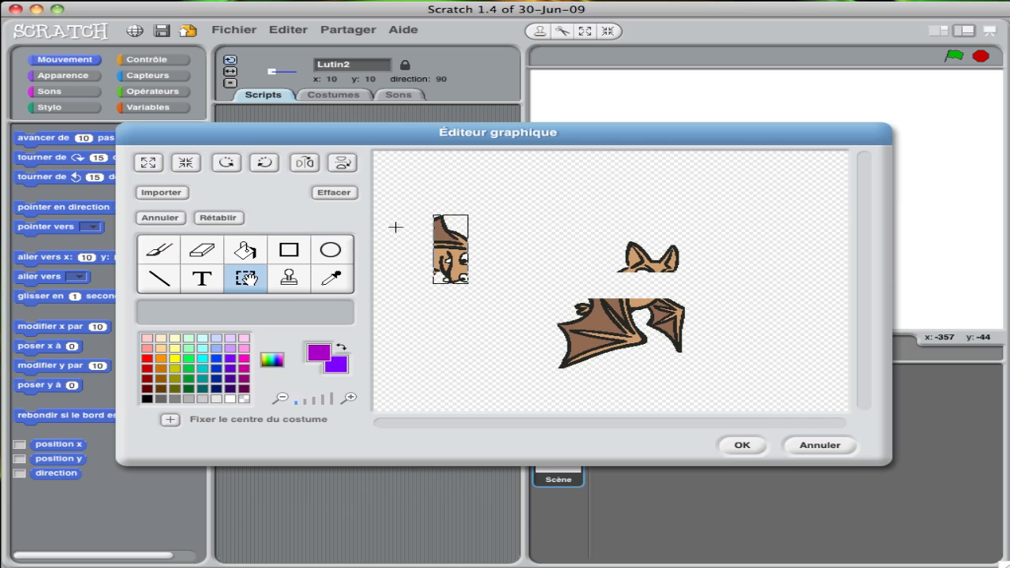
click(306, 163)
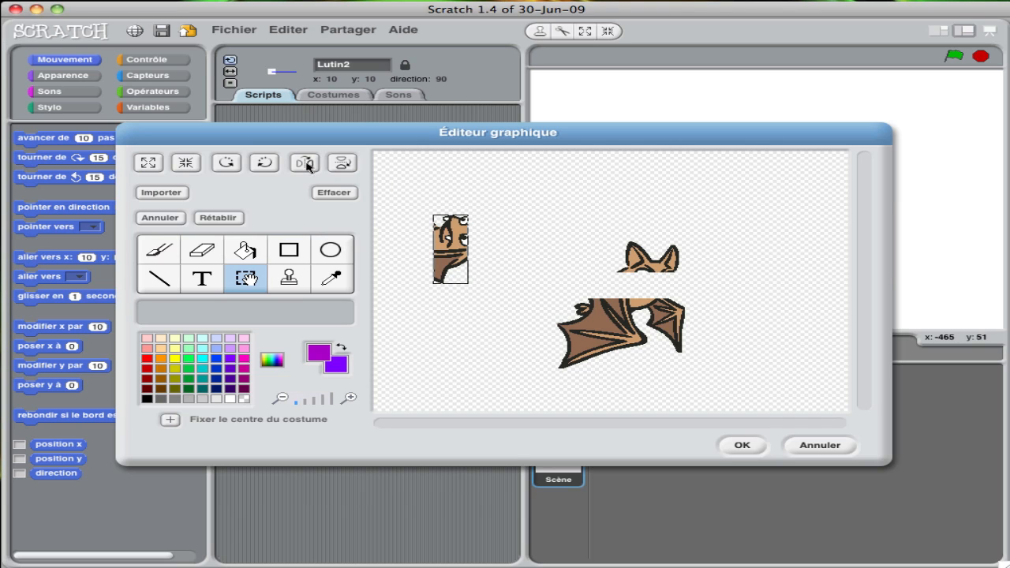
click(288, 250)
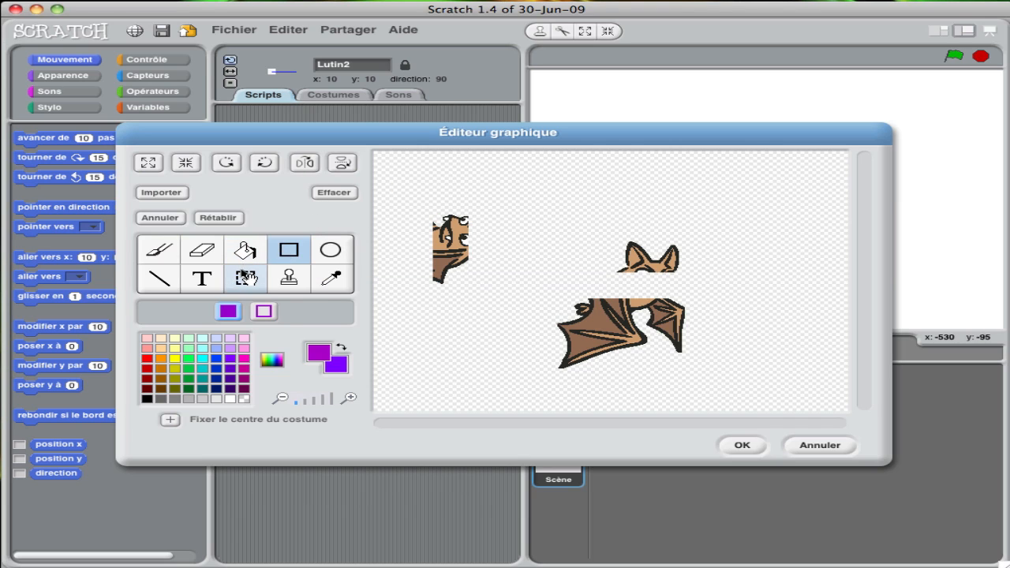
Step: Select the bat's lower part with the wings and shrink it in three steps
click(247, 277)
drag(550, 281, 720, 384)
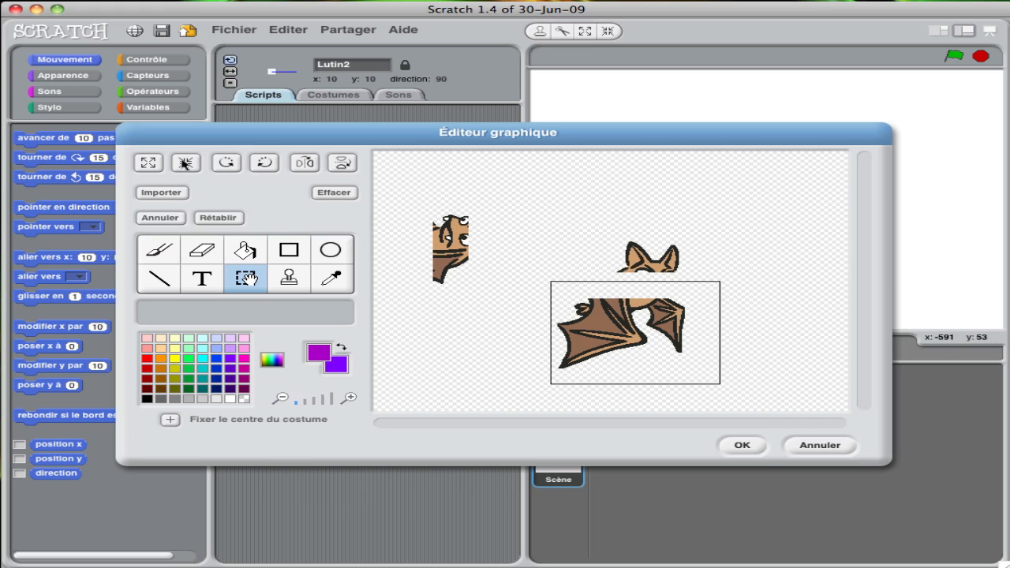
click(185, 162)
click(185, 162)
click(185, 162)
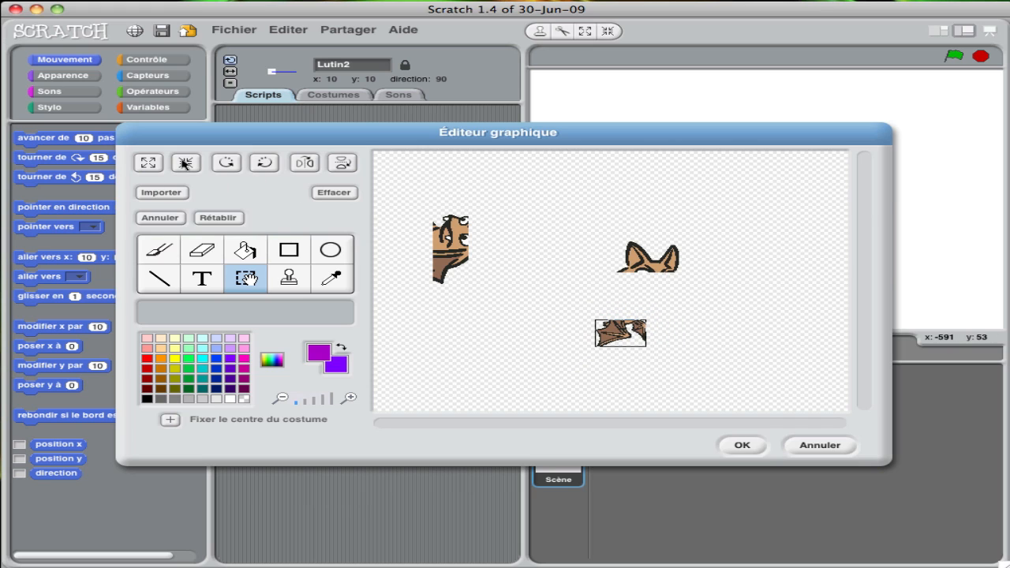
Step: Select the bat's ears and enlarge them in four steps
drag(604, 225, 710, 287)
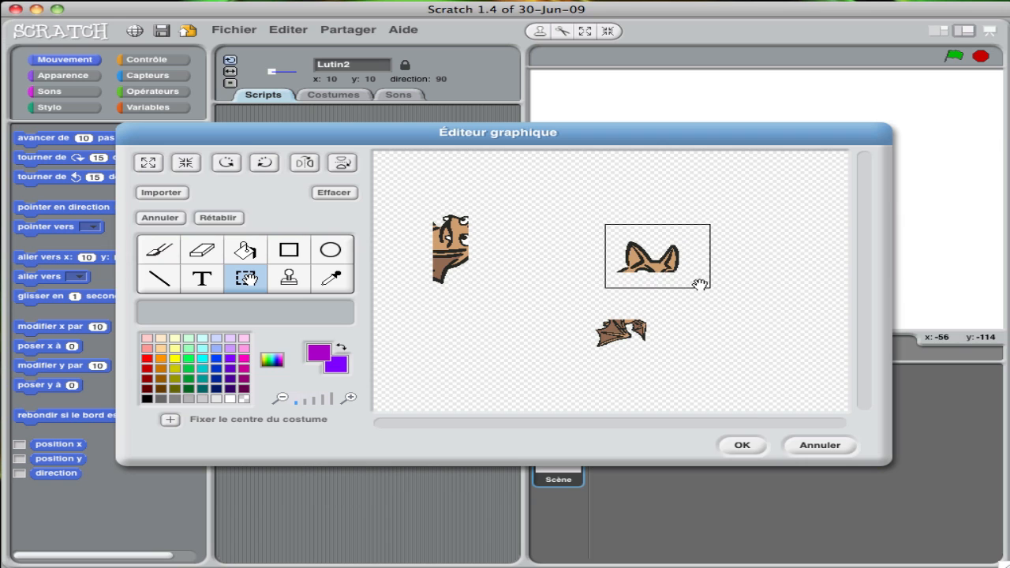
click(149, 161)
click(150, 162)
click(149, 162)
click(149, 162)
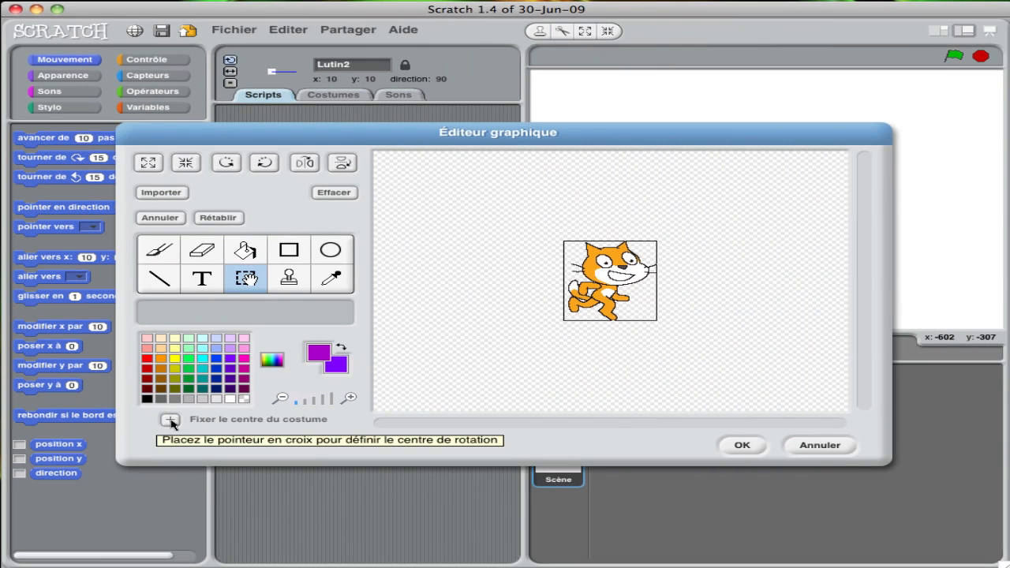
Step: Set the cat costume's rotation centre on its forehead, just left of its right eye
click(171, 423)
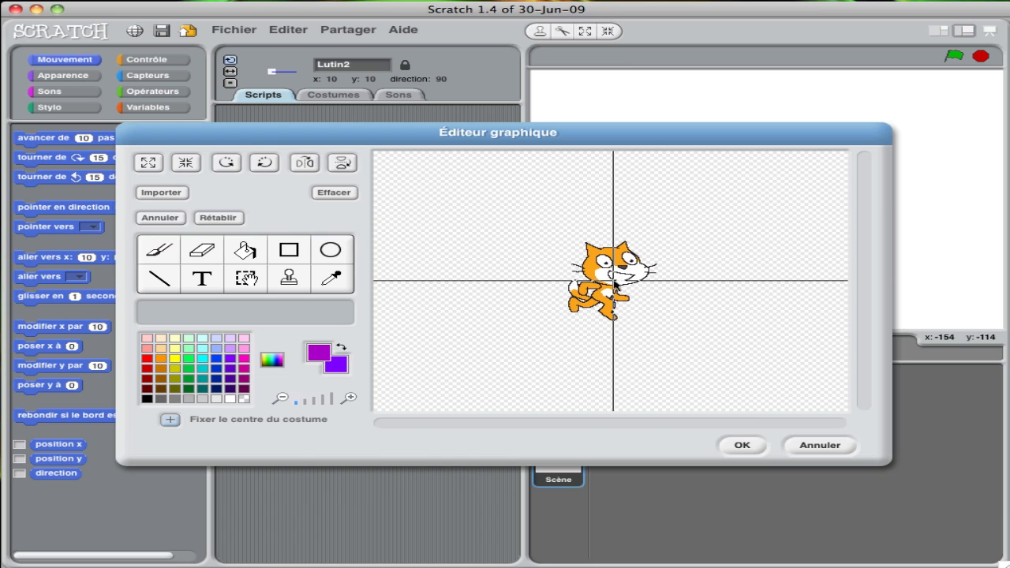
click(616, 253)
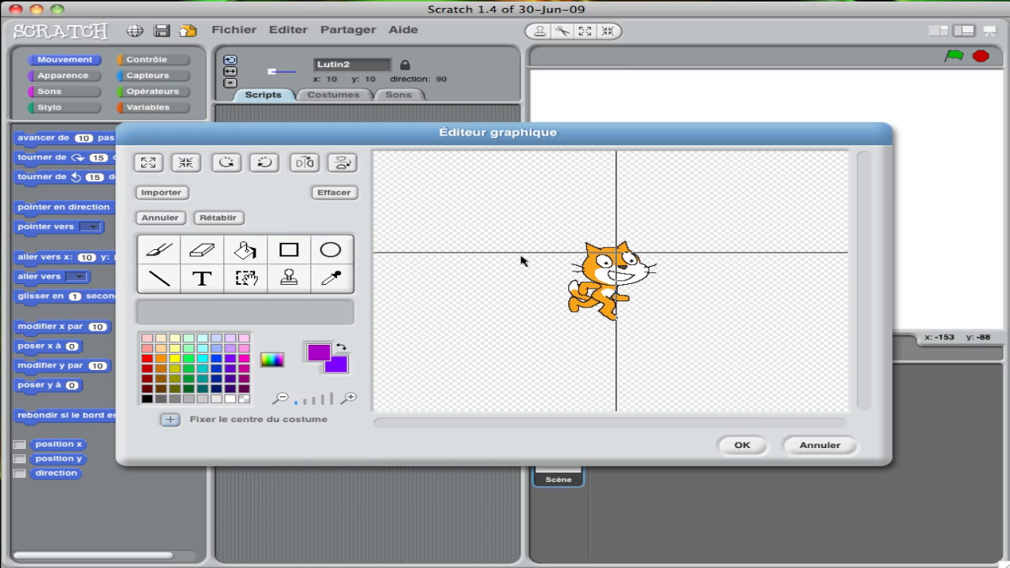
Step: Rotate the cat counterclockwise in steps until its head points left
click(228, 166)
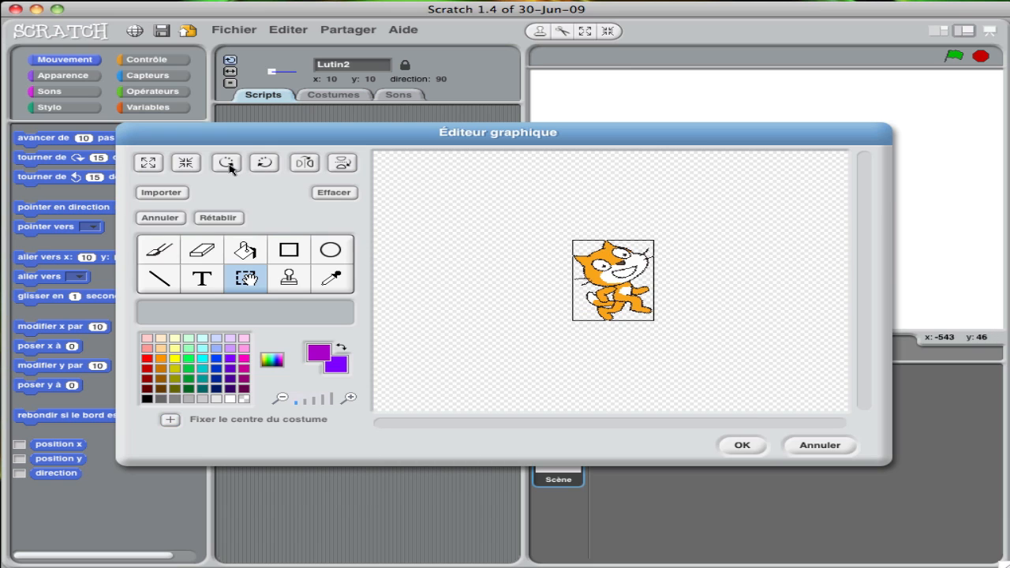
click(228, 164)
click(228, 164)
click(228, 164)
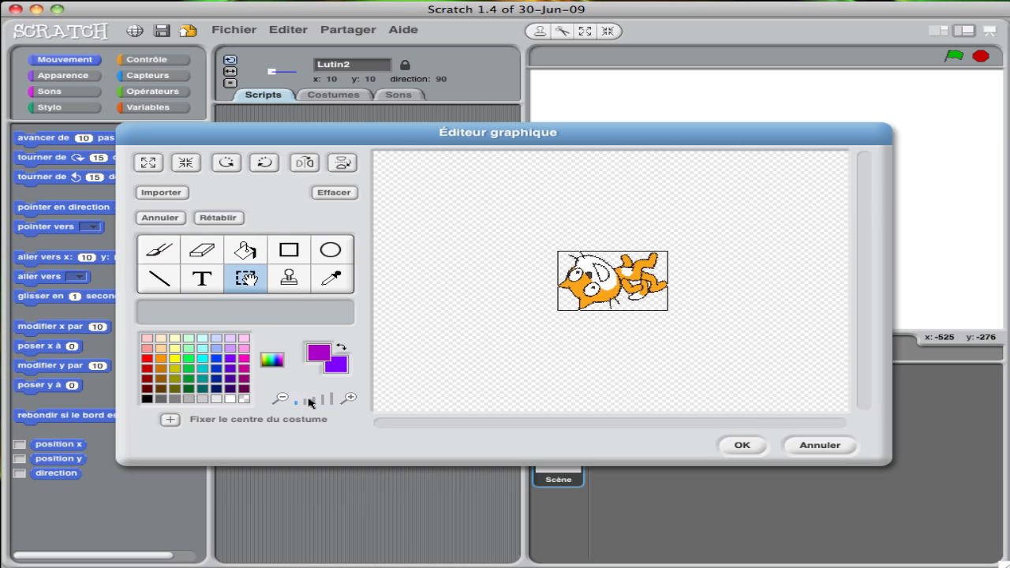
click(307, 403)
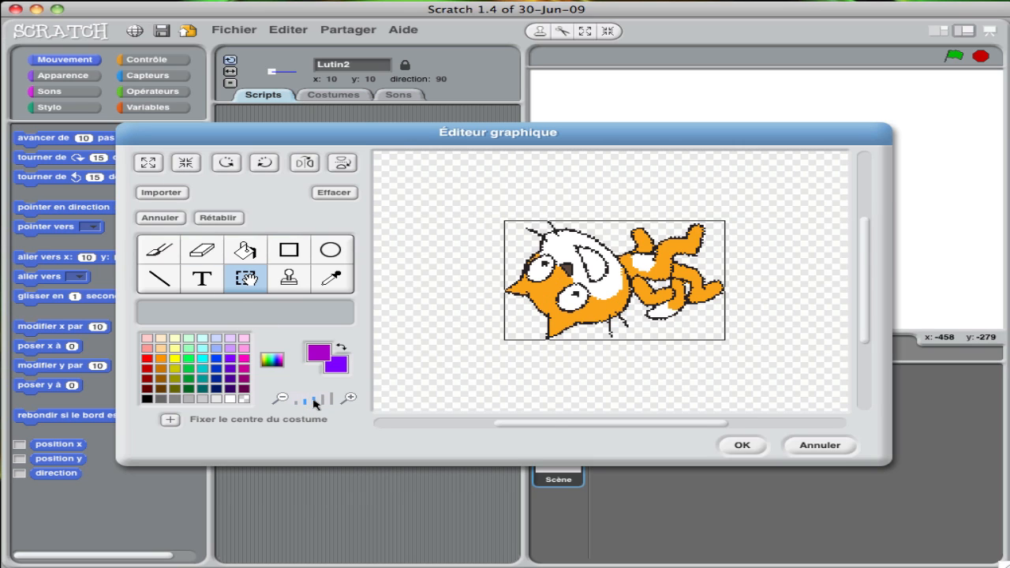
Step: Magnify the rotated cat drawing through the zoom levels and zoom back out
click(318, 403)
click(324, 402)
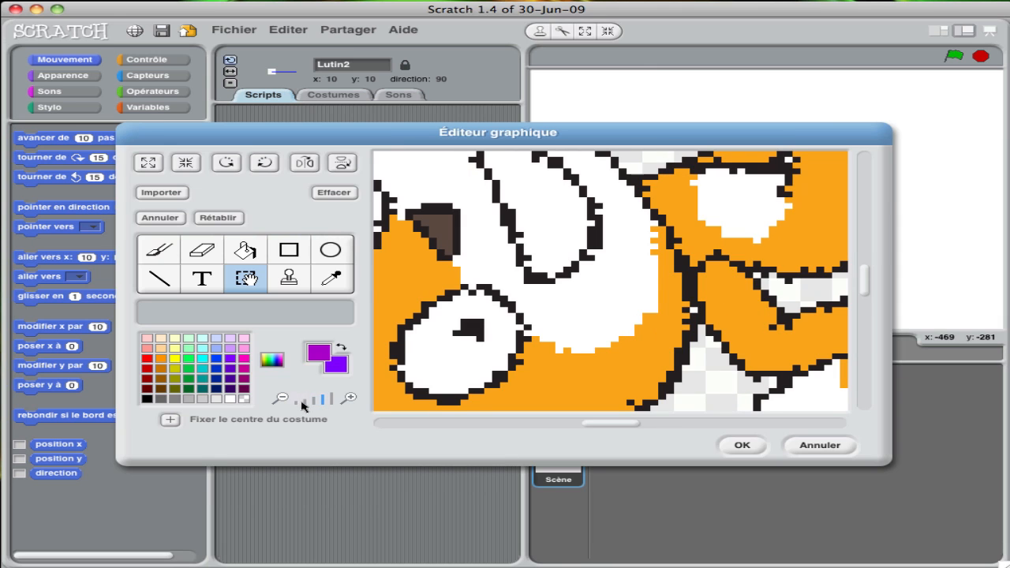
click(297, 404)
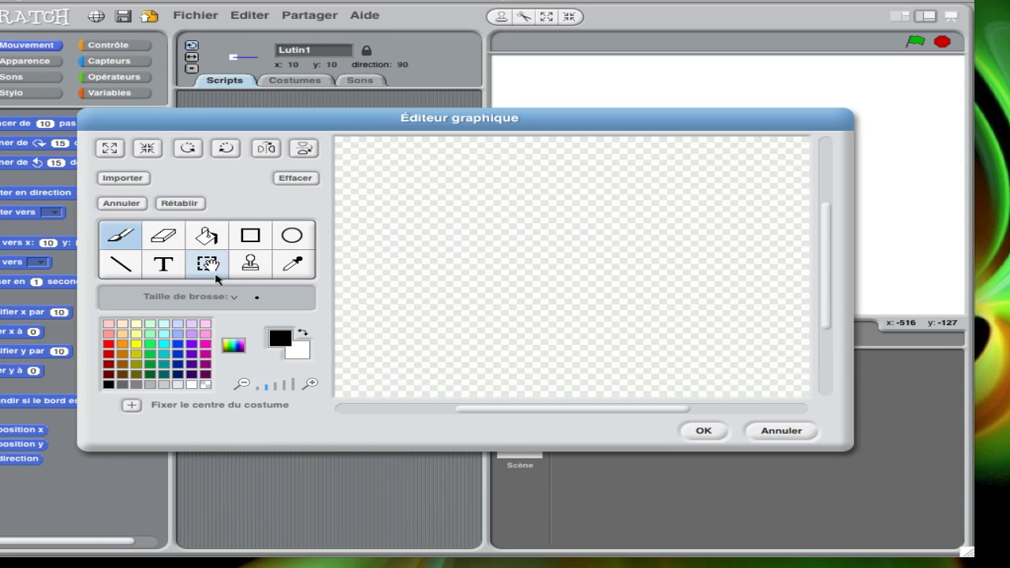
Step: Add the text "Scratch : WOW" in Helvetica Bold 24 on the blank canvas and move it slightly left and down
click(164, 265)
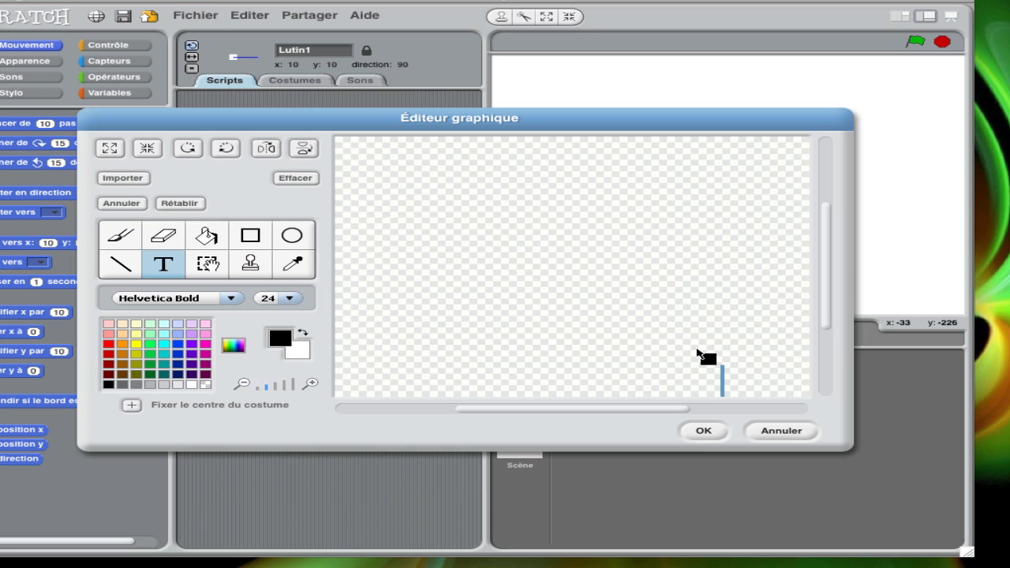
drag(705, 359, 437, 208)
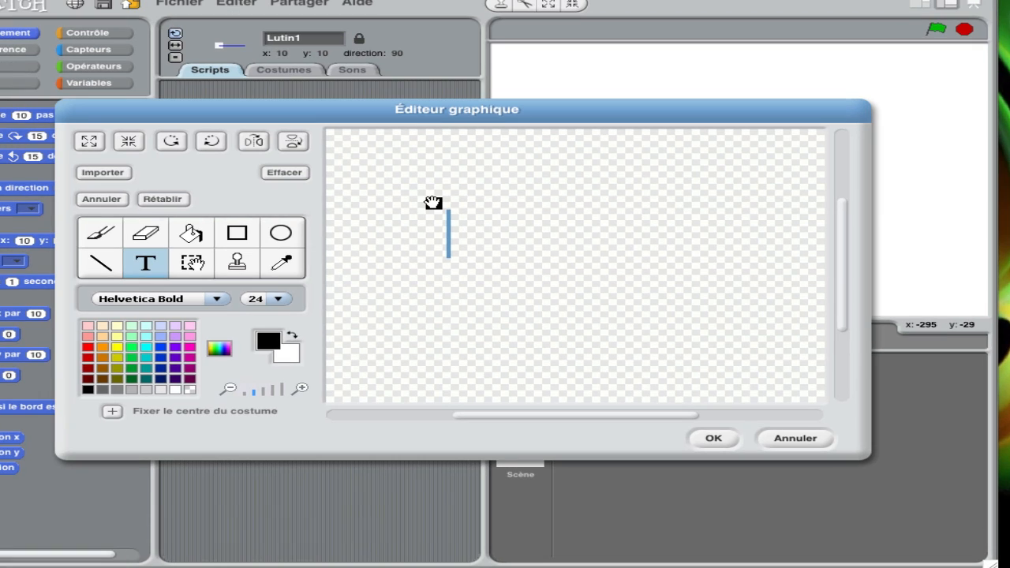
text(Scr)
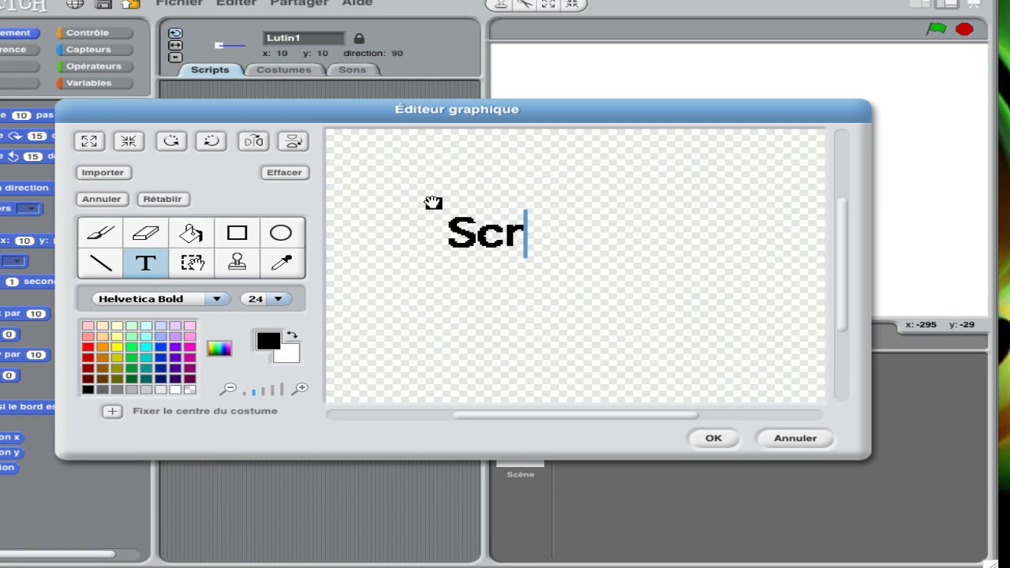
text(atch : WOW)
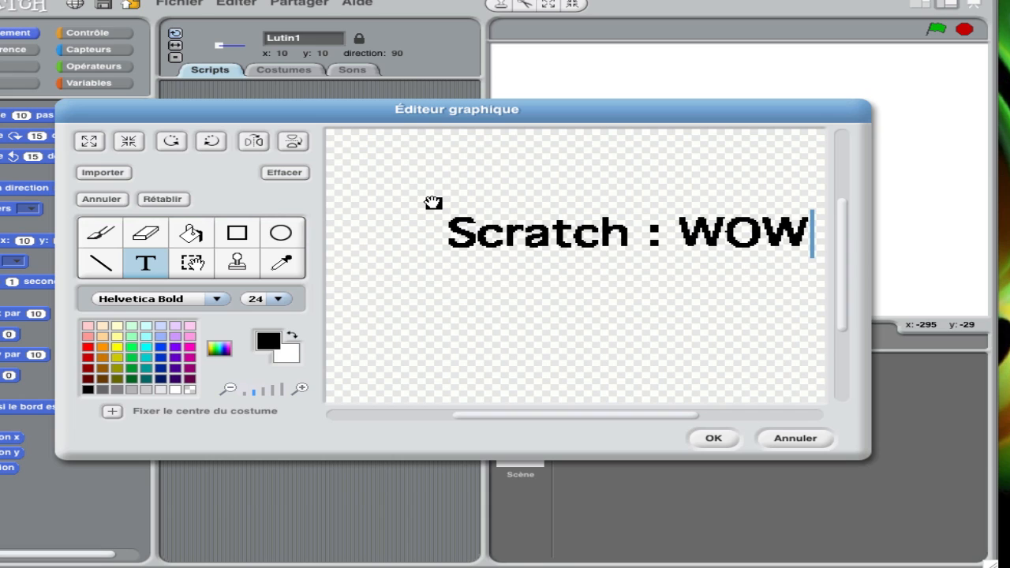
key(Left)
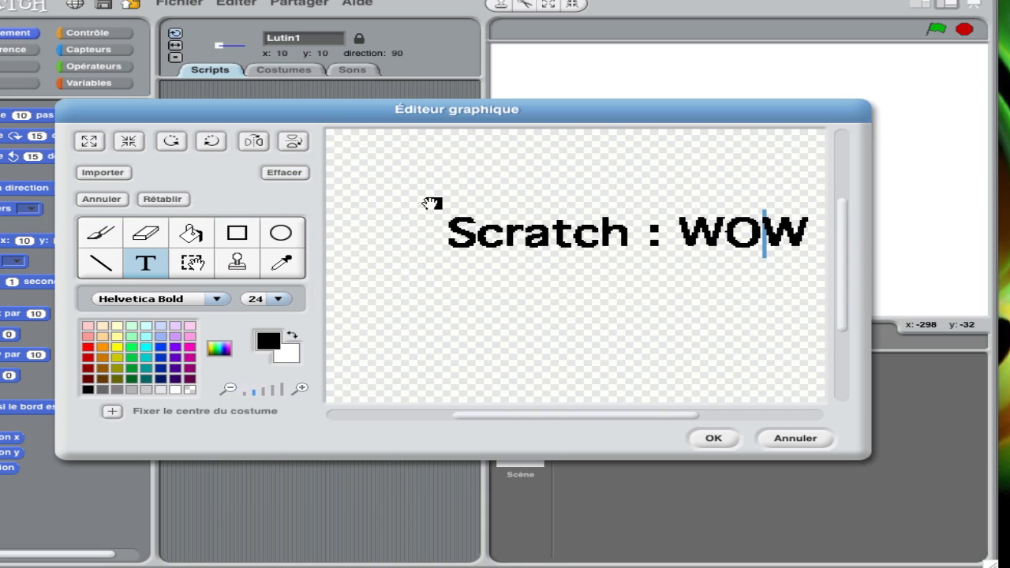
drag(433, 203, 393, 208)
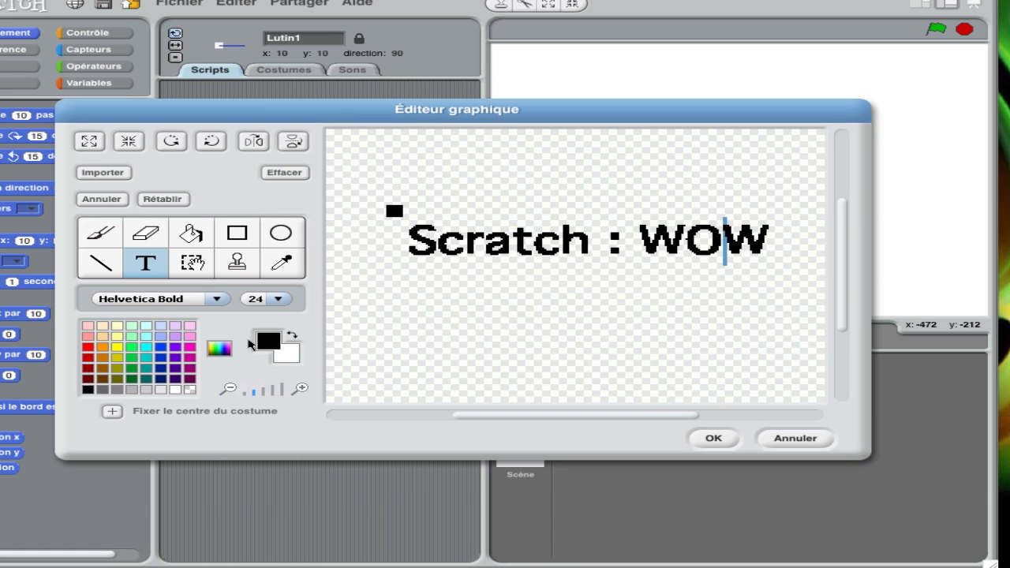
Step: Format the text in red Arial Narrow and frame it with a black rectangle outline
click(88, 346)
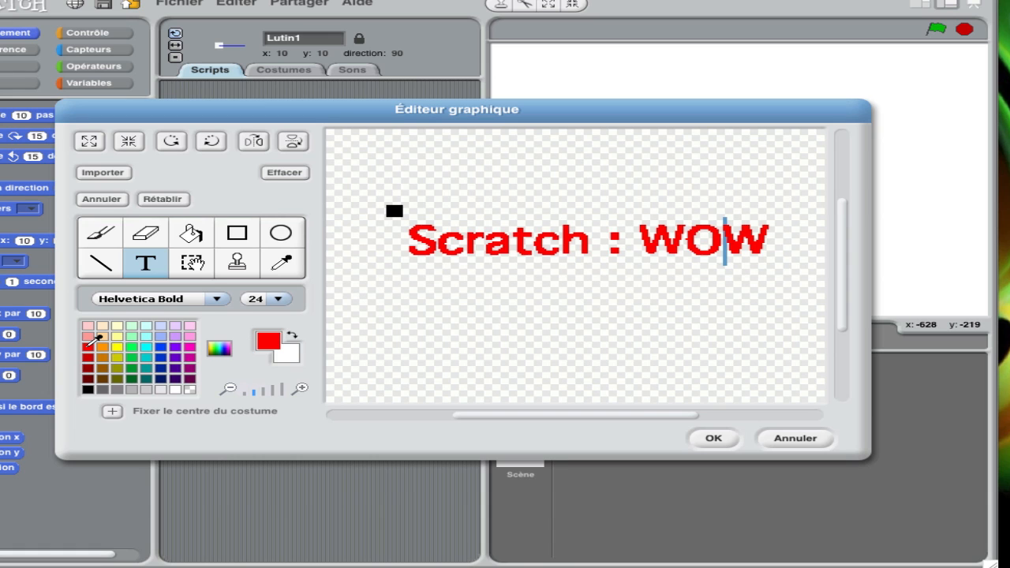
click(153, 300)
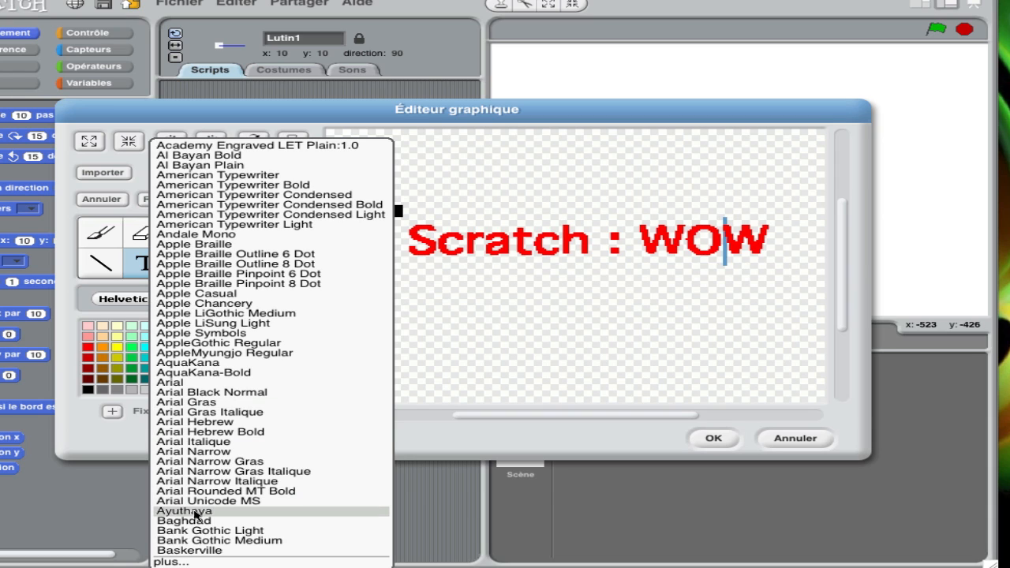
click(187, 452)
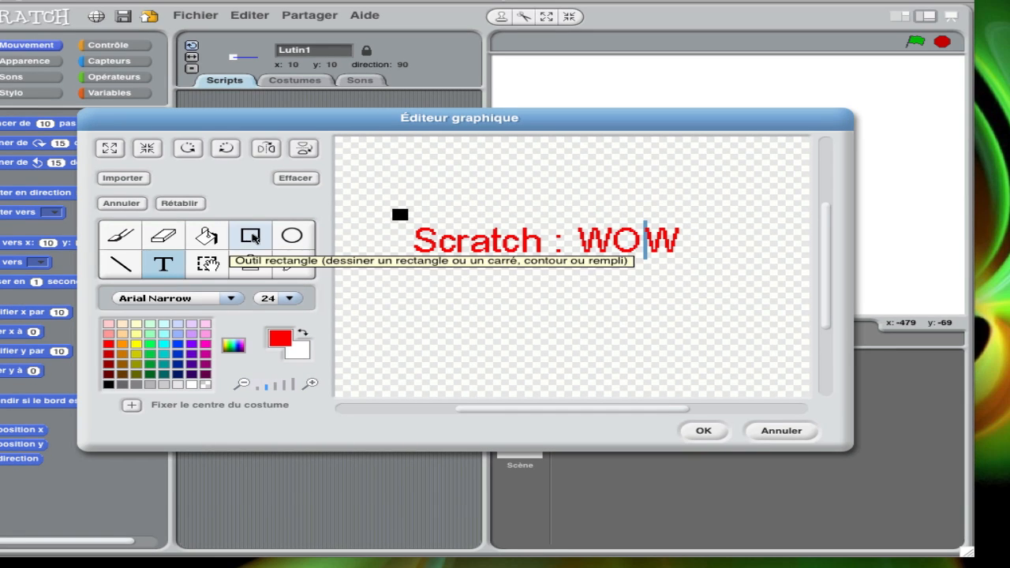
click(236, 233)
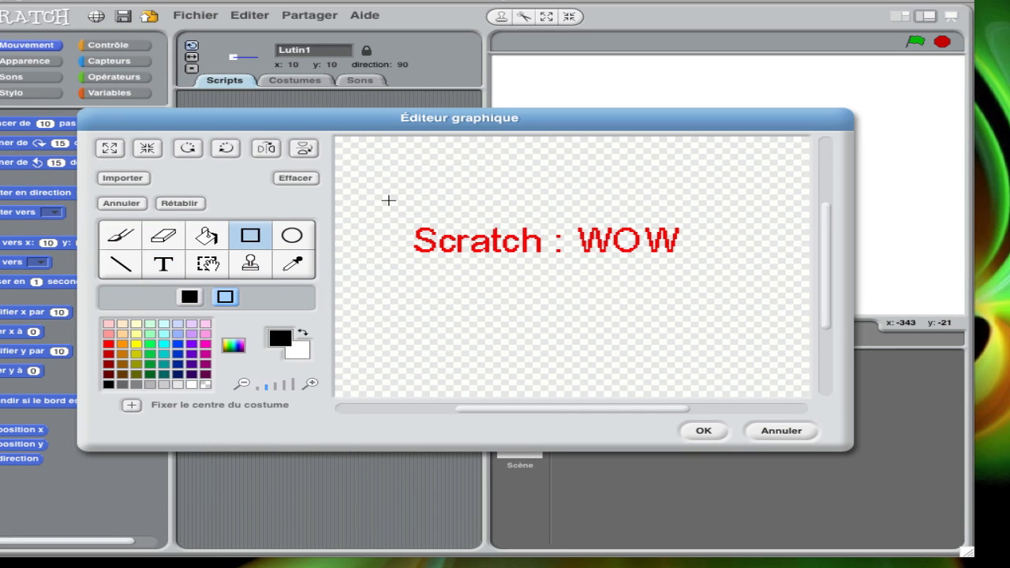
drag(394, 206, 710, 277)
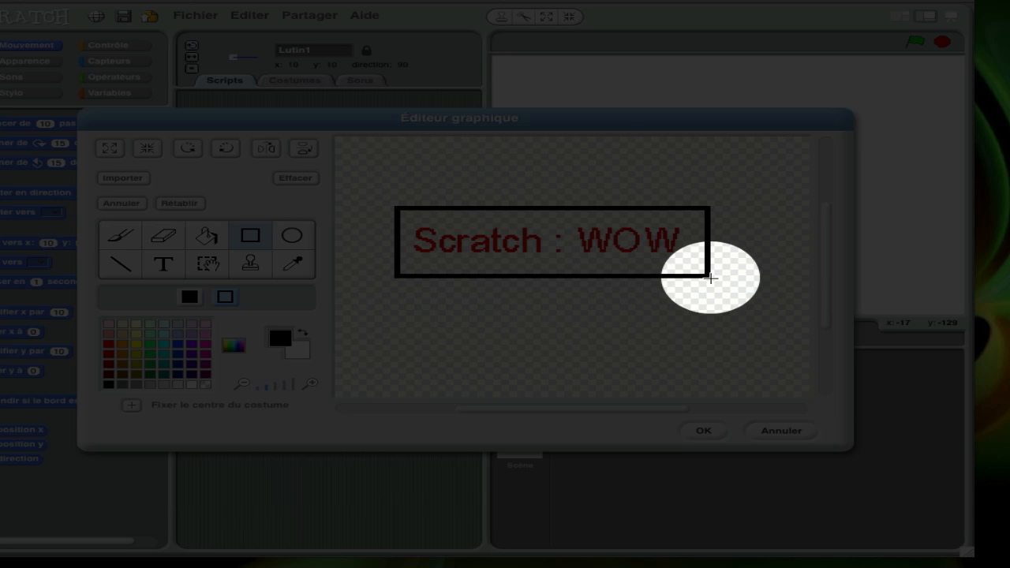
Step: Replace "WOW" with lowercase "wow" in the text and shift the text slightly right inside its frame
click(153, 271)
click(645, 240)
key(BackSpace)
key(BackSpace)
key(BackSpace)
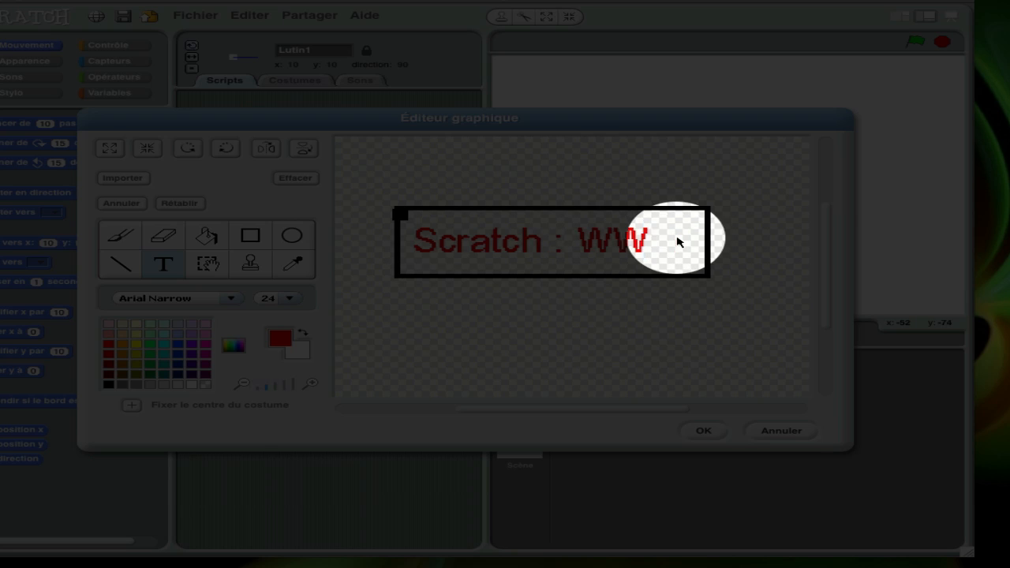
text(wow)
key(Delete)
key(Left)
key(Left)
key(Left)
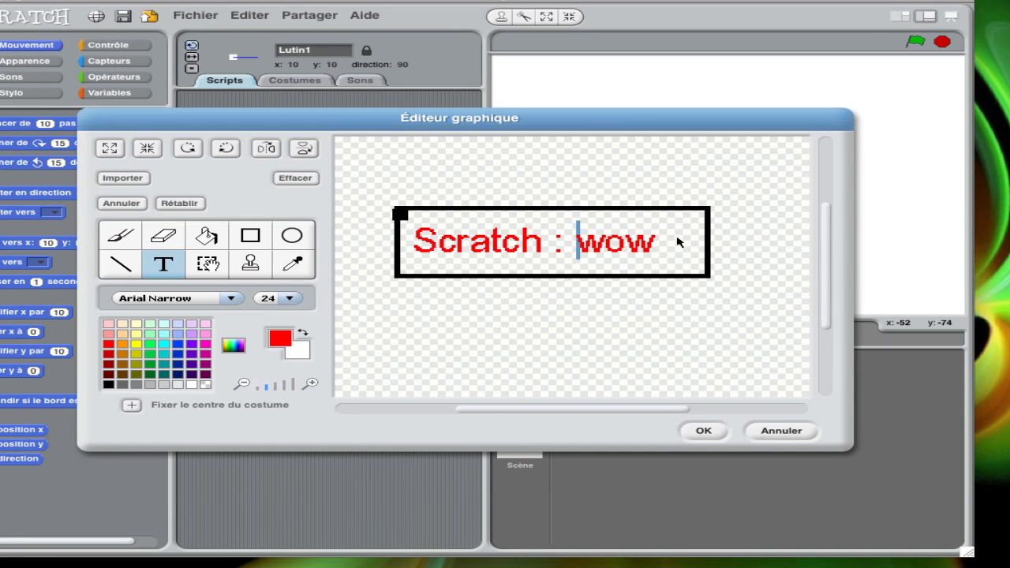
drag(400, 213, 417, 214)
Step: Accept the framed text drawing as a new sprite and move it to the upper part of the stage
click(698, 432)
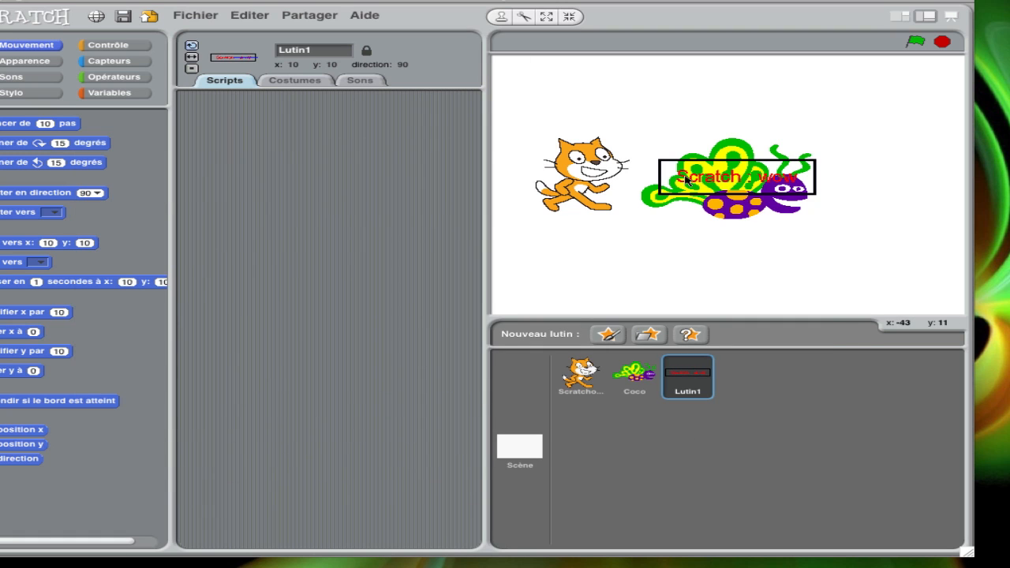
drag(686, 180, 681, 92)
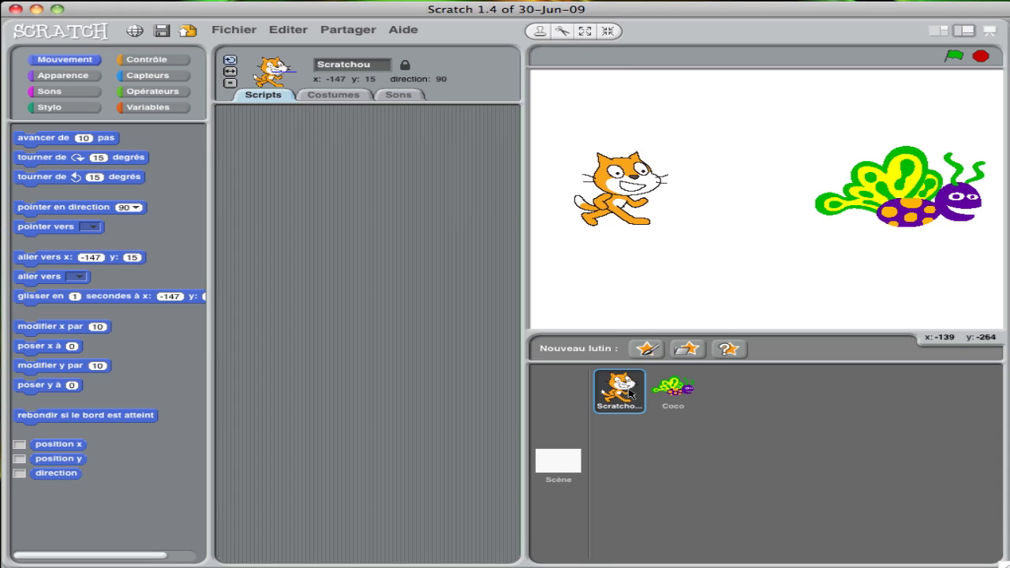
Step: Open the butterfly costume of the Coco sprite in the paint editor
click(333, 96)
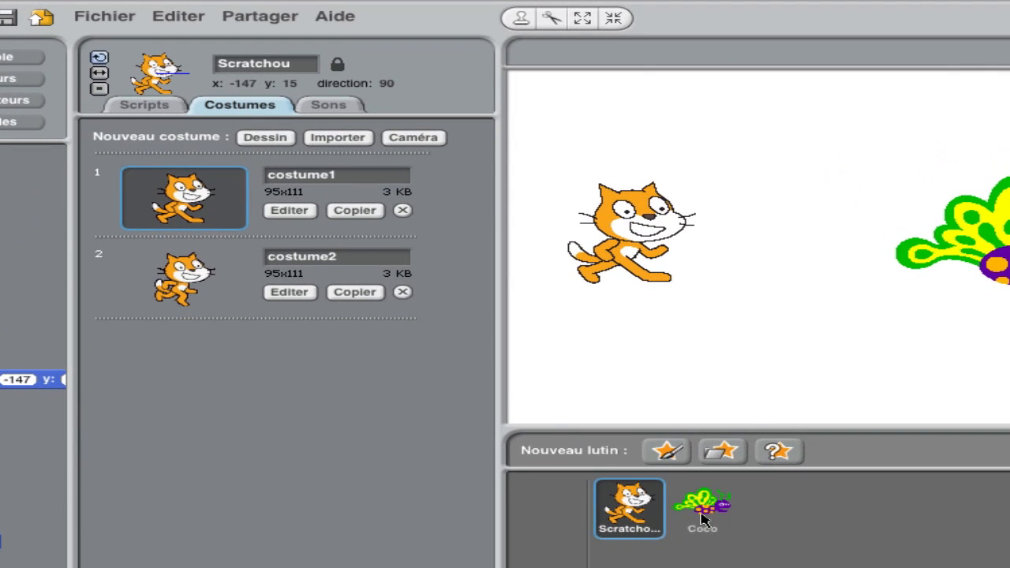
click(719, 506)
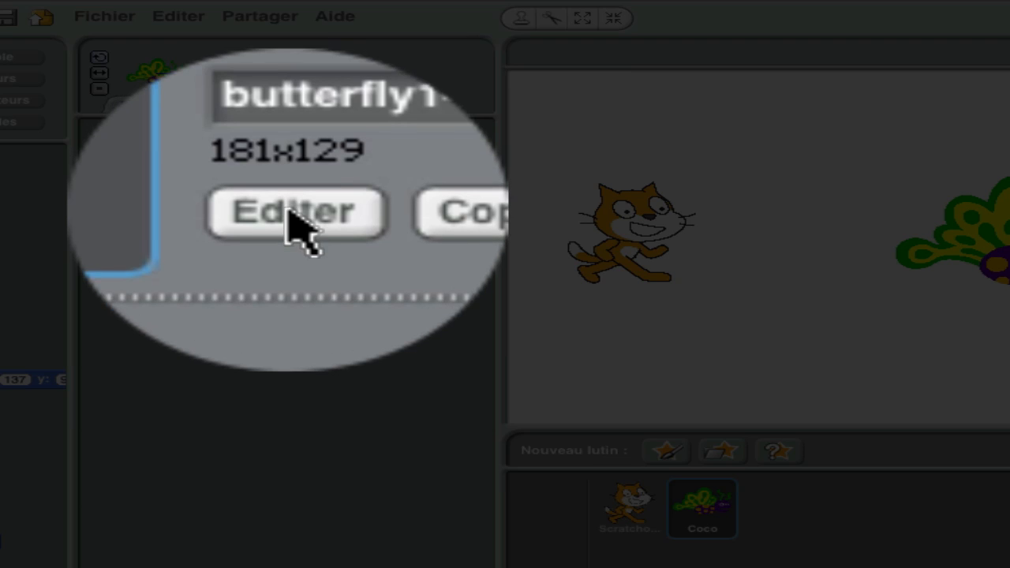
click(287, 212)
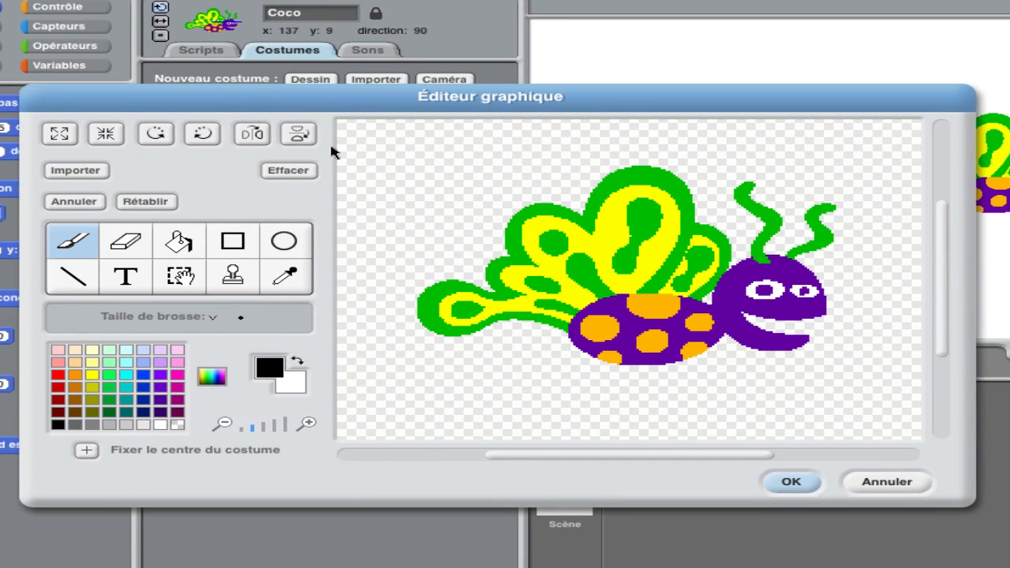
Step: Fill the large yellow wing area and the purple body with the transparent colour, and accept the edited costume
click(188, 249)
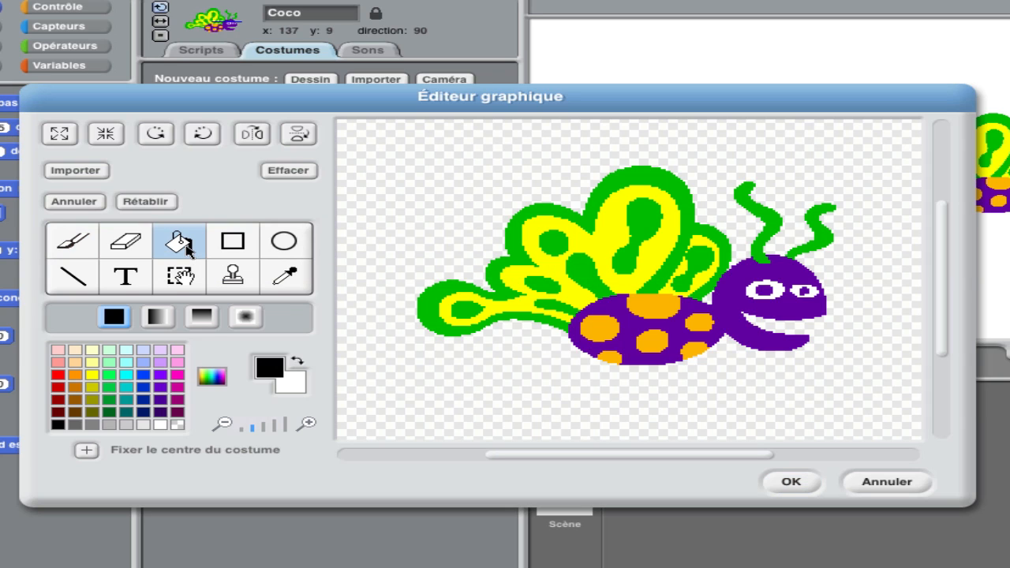
click(178, 424)
click(581, 238)
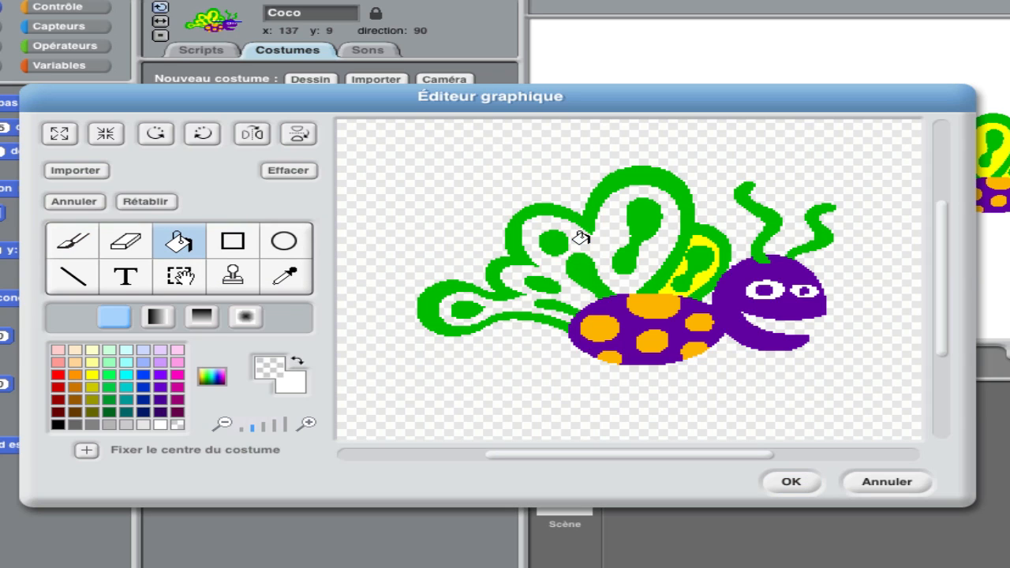
click(619, 319)
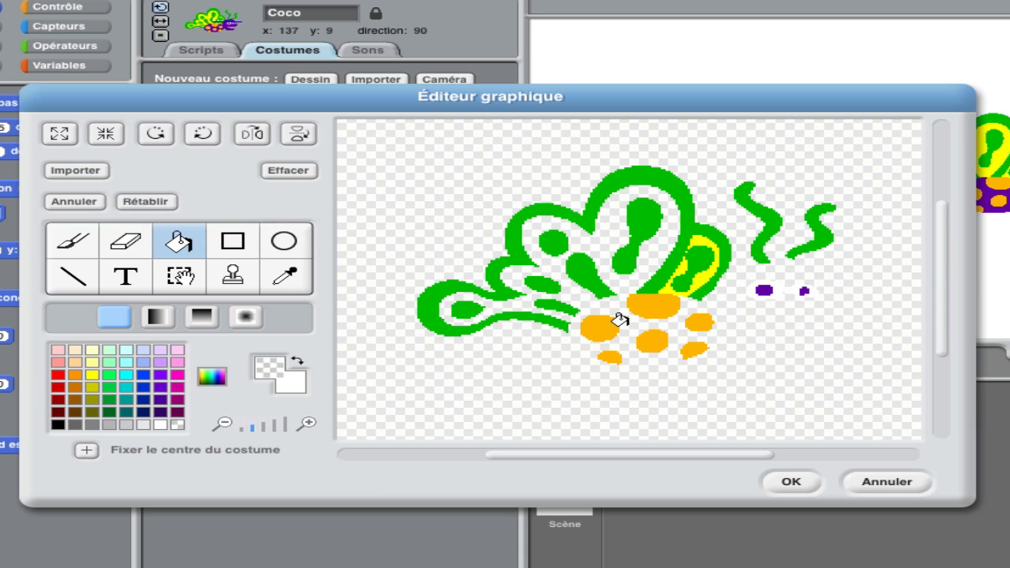
click(788, 483)
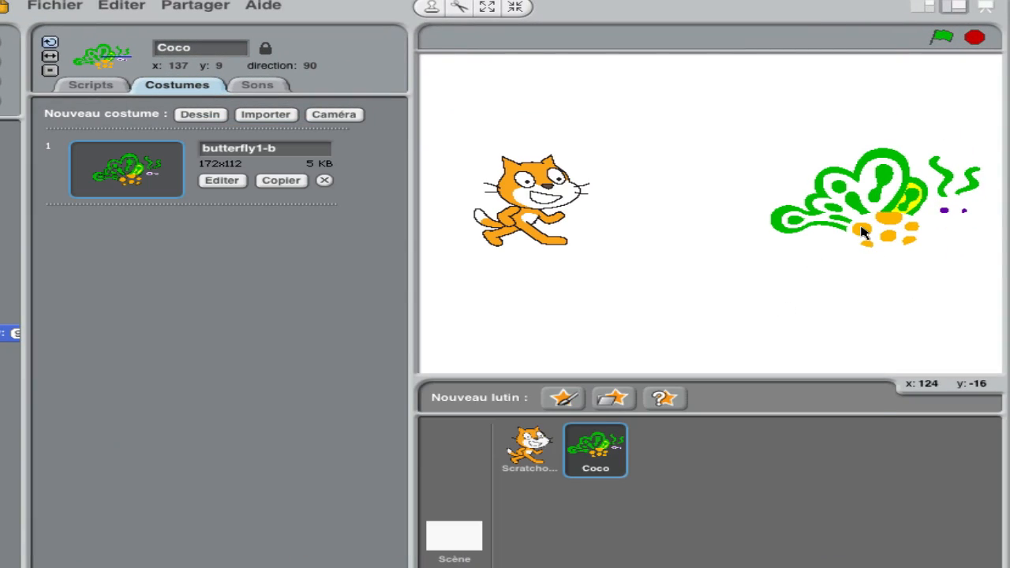
Step: Move the Coco sprite towards the cat on the stage and delete it from the project
drag(862, 232, 775, 227)
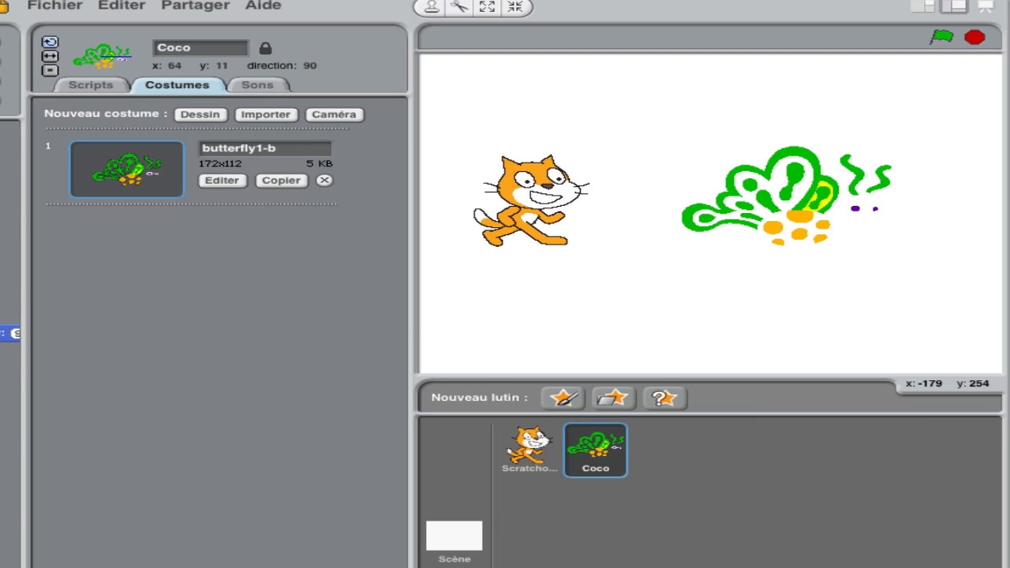
click(458, 7)
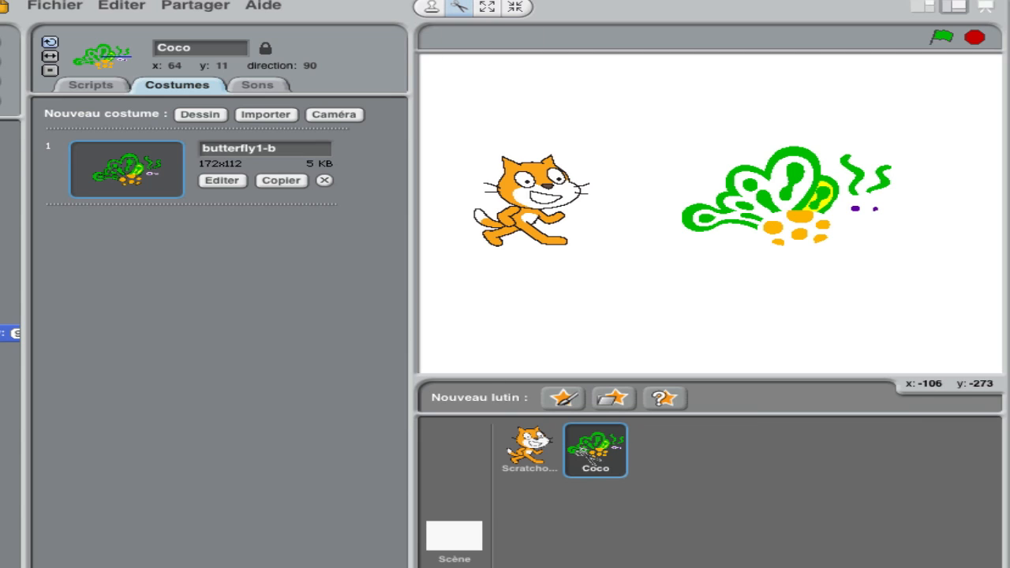
click(588, 458)
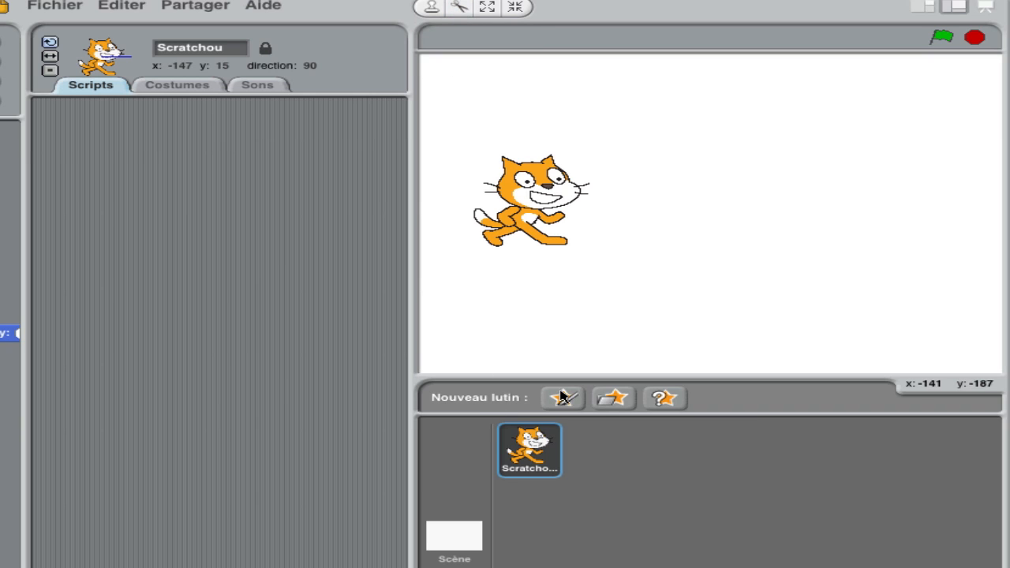
Step: Add a new sprite using the butterfly1-a image from the Animaux folder
click(610, 408)
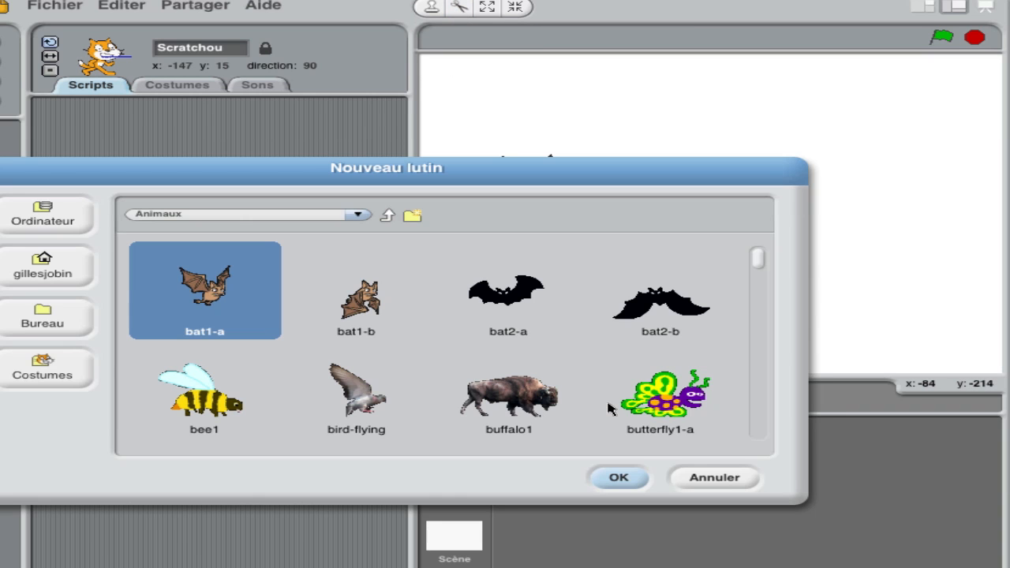
click(654, 398)
click(619, 478)
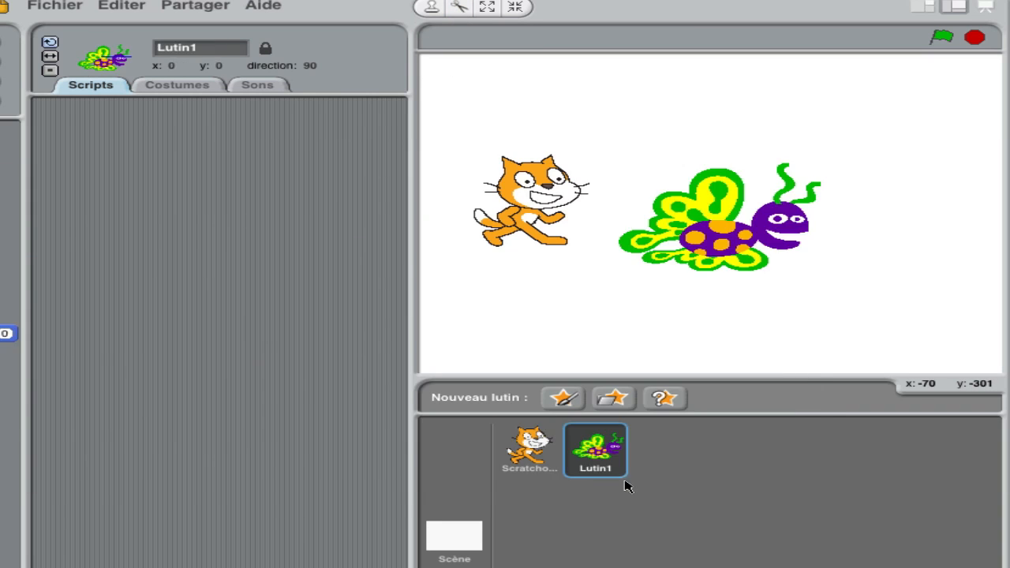
Step: Rename the new butterfly sprite as Coco
click(218, 50)
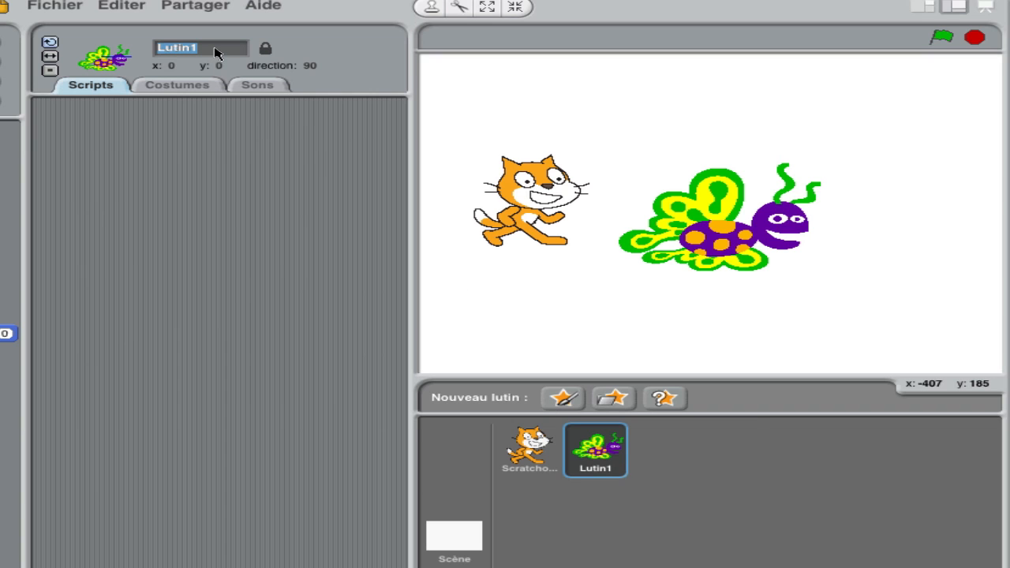
key(BackSpace)
text(Coco)
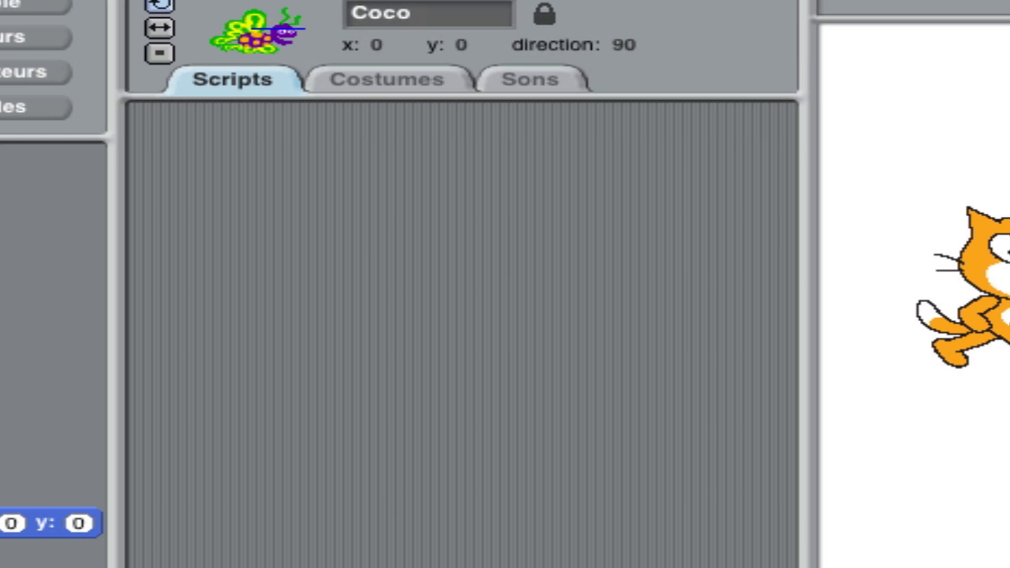
Step: Duplicate Coco's butterfly1-a costume and open the copy in the paint editor
click(365, 79)
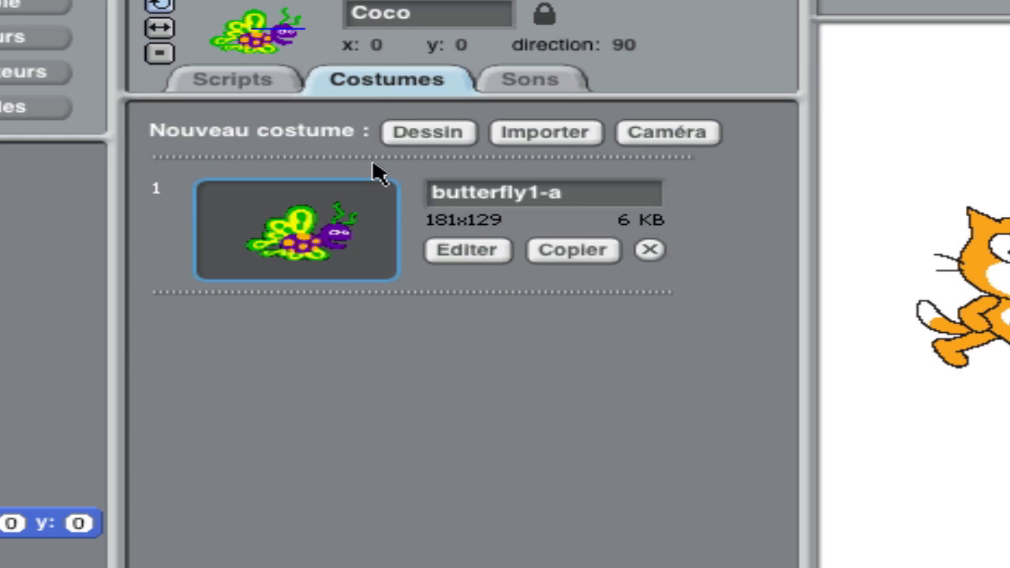
click(557, 249)
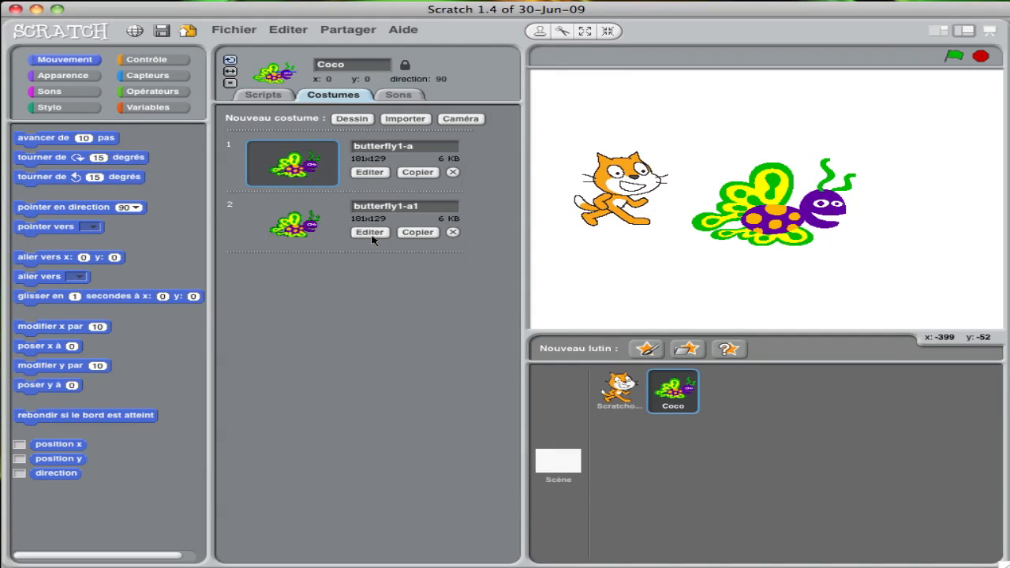
click(470, 382)
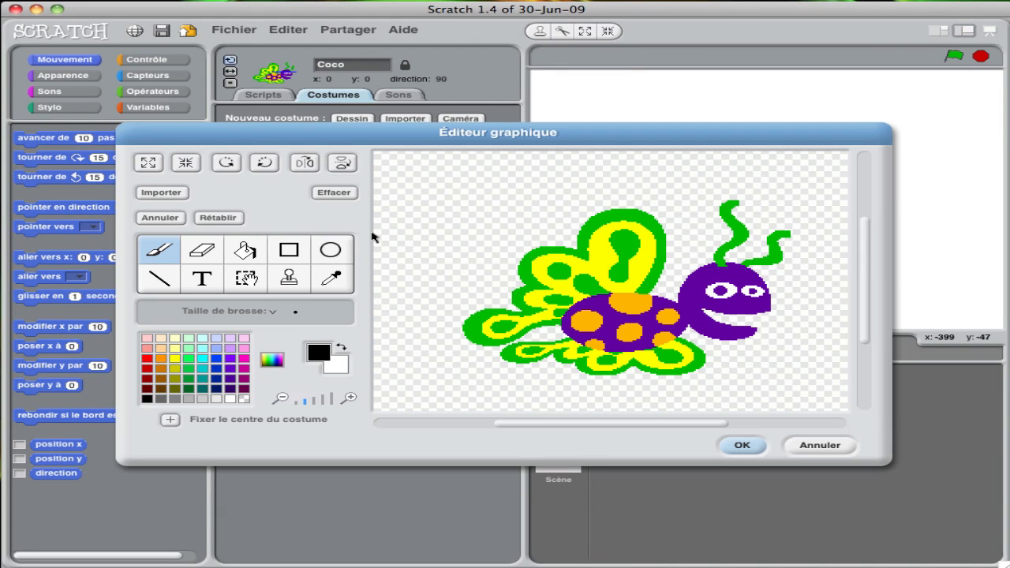
Step: Fill the purple head and body of the butterfly copy with solid bright green, and accept the edited costume
click(246, 250)
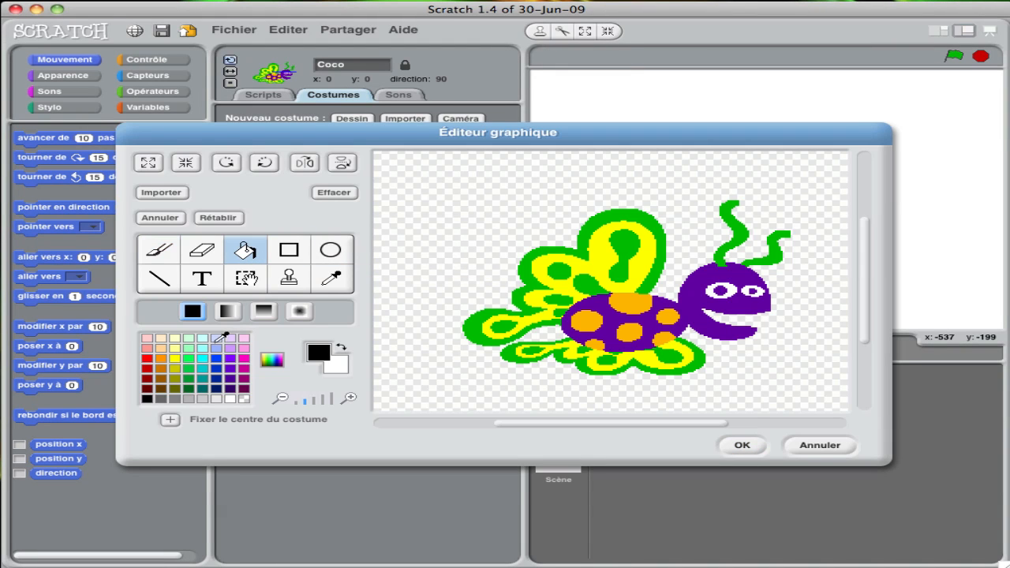
click(189, 347)
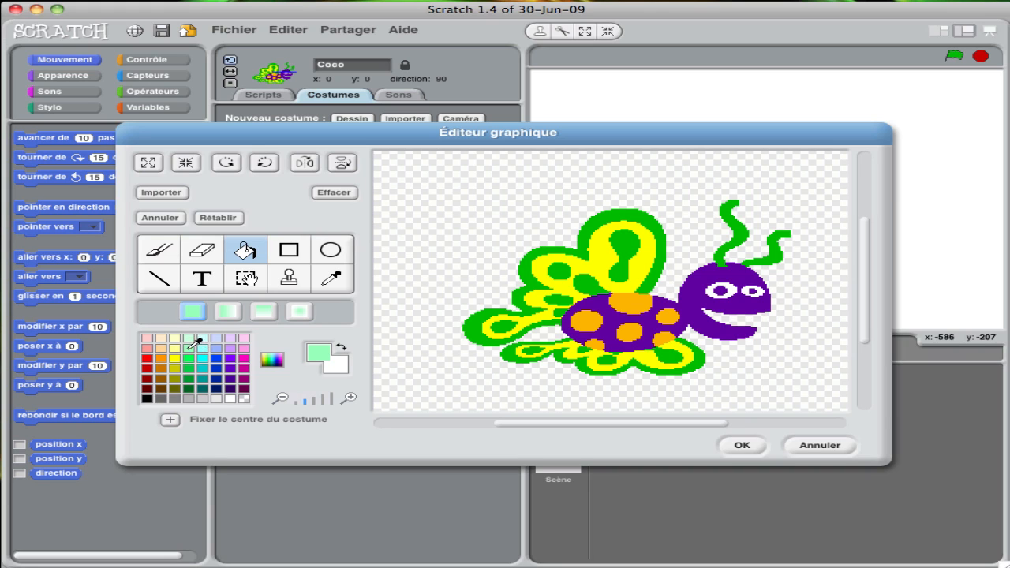
click(341, 347)
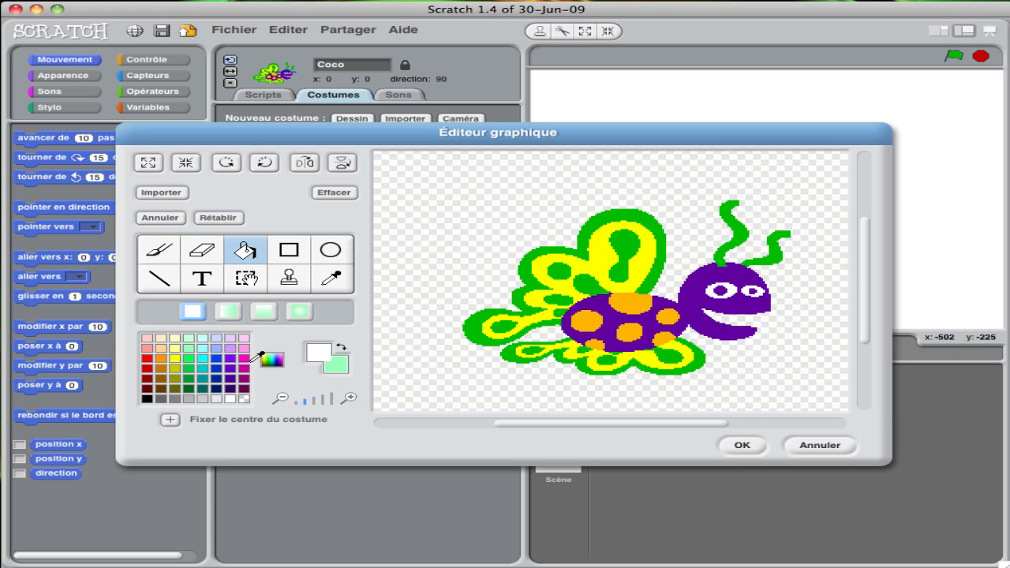
click(193, 356)
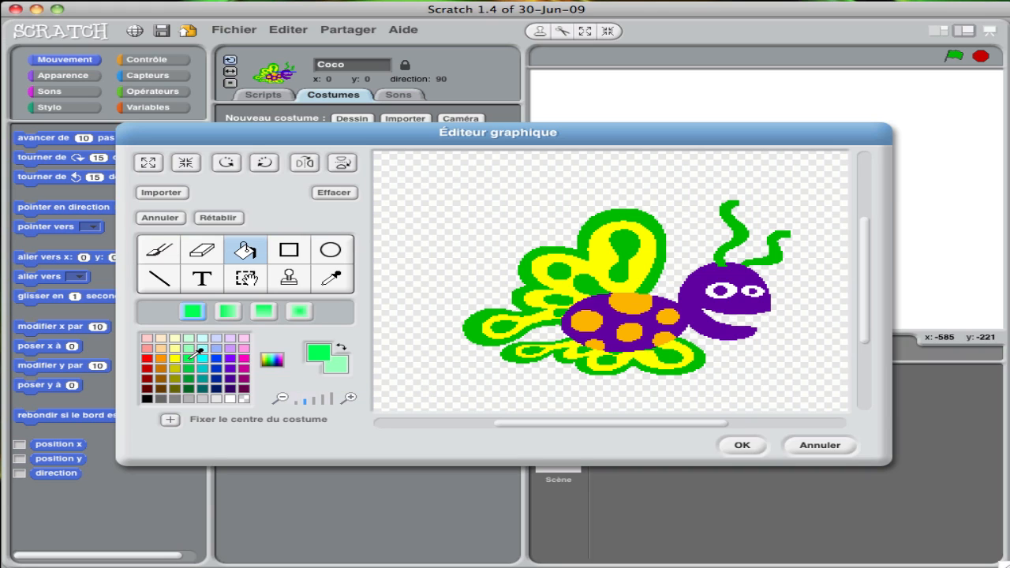
click(704, 276)
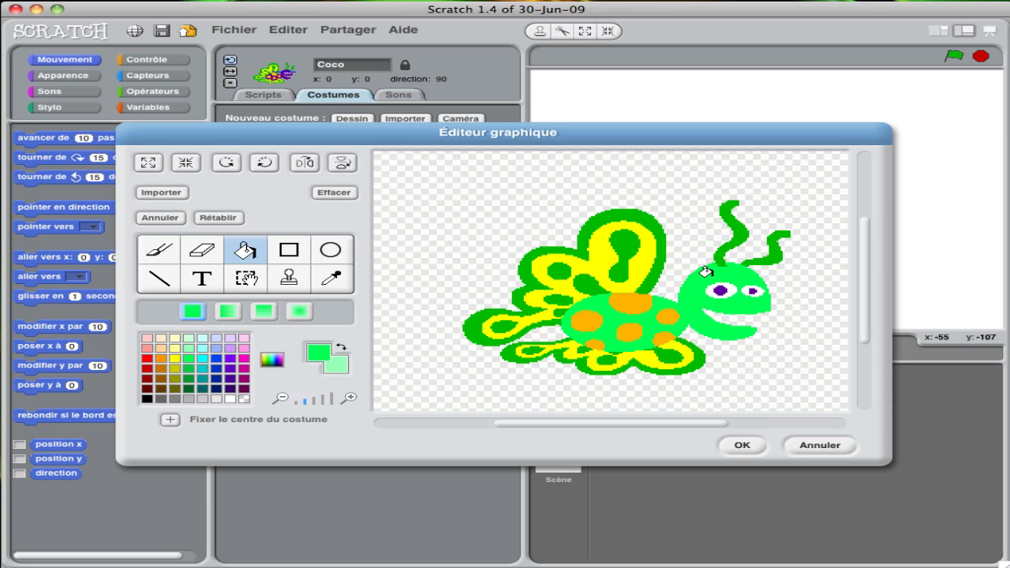
click(742, 446)
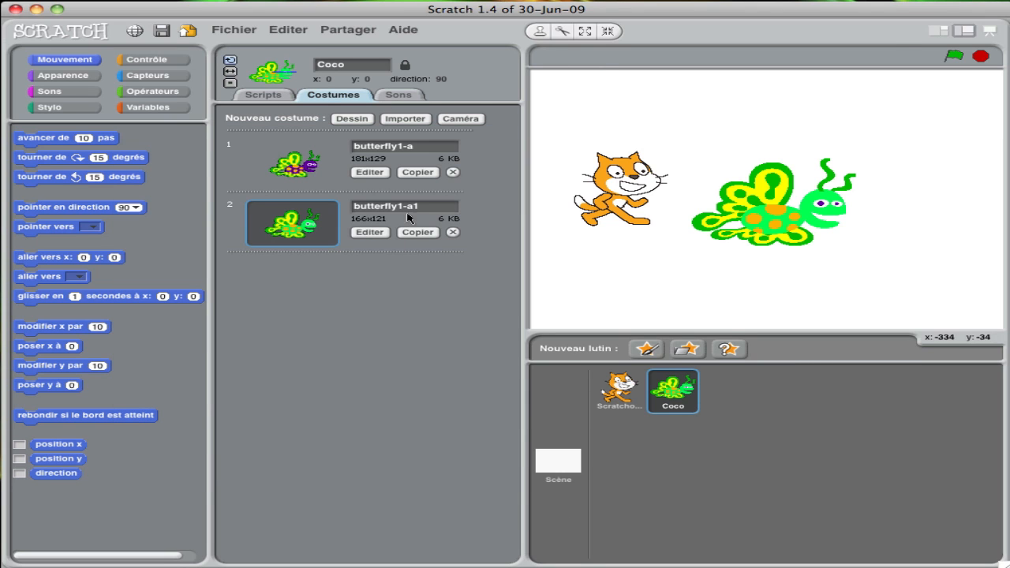
Step: Switch Coco back and forth between its original and green costumes, and delete the green butterfly1-a1 copy
click(319, 170)
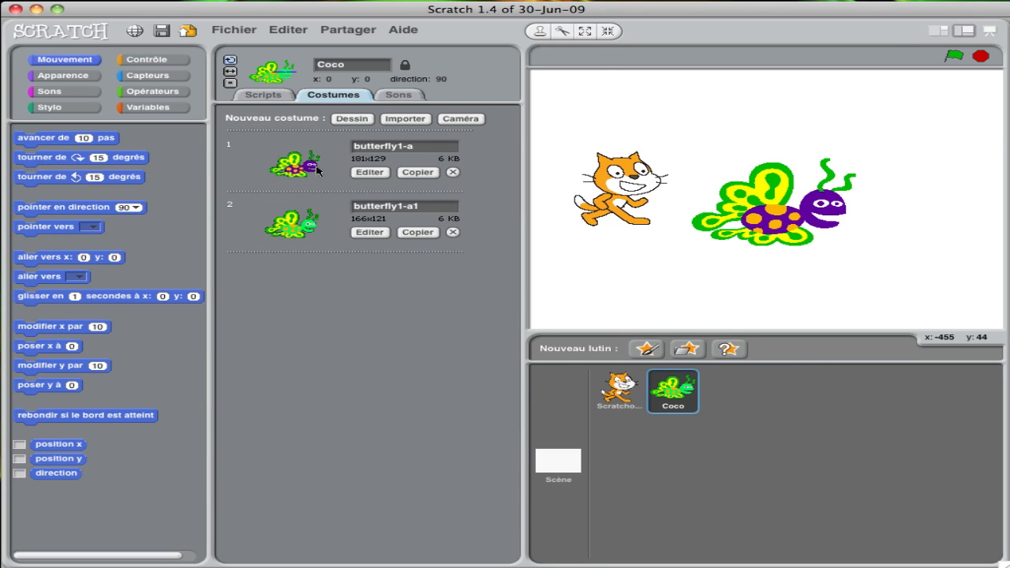
click(310, 227)
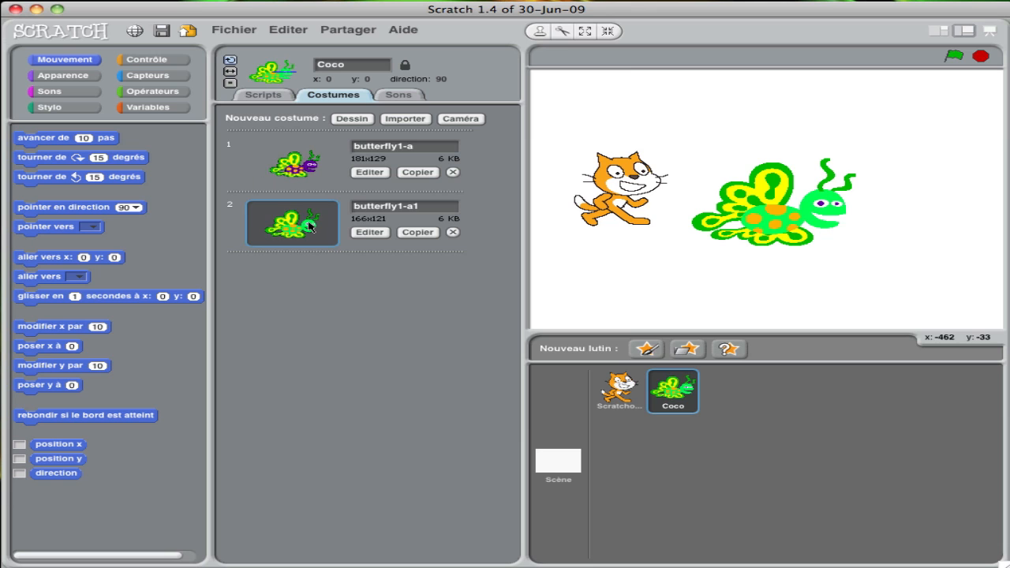
click(295, 174)
click(287, 231)
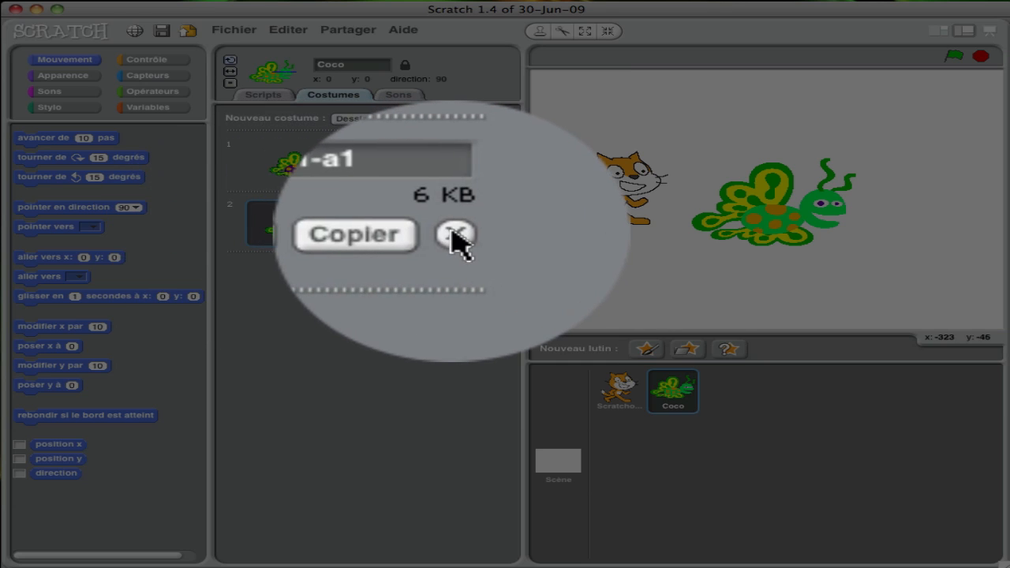
click(454, 238)
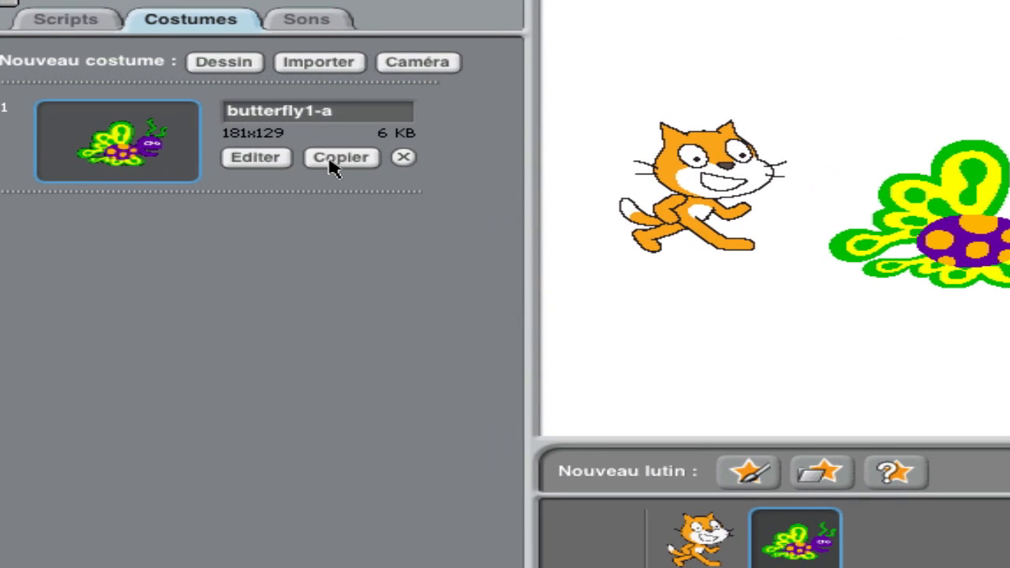
Step: Paint a new costume for Coco containing a filled black ellipse about 136×76 pixels, and accept it
click(223, 62)
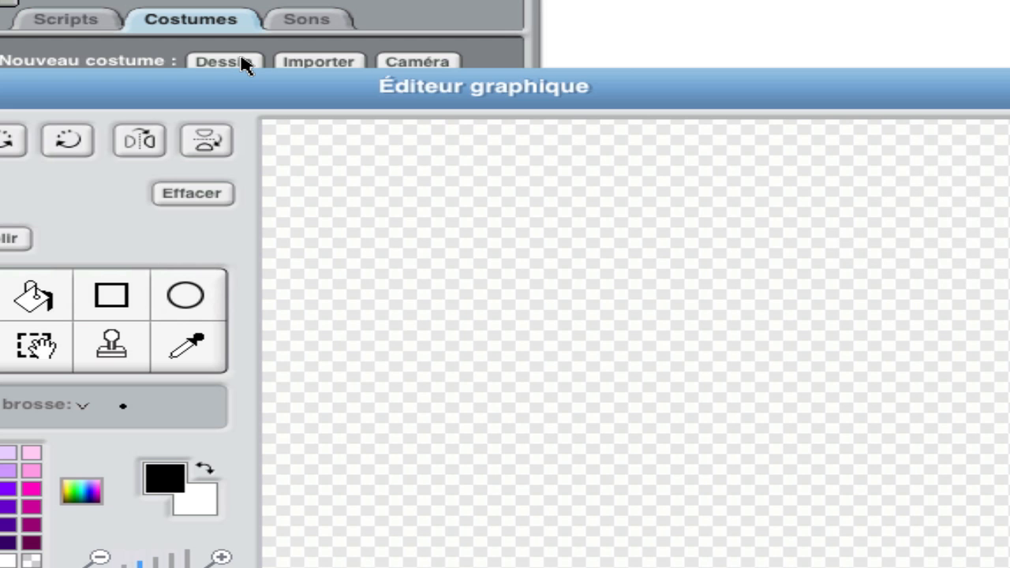
click(186, 299)
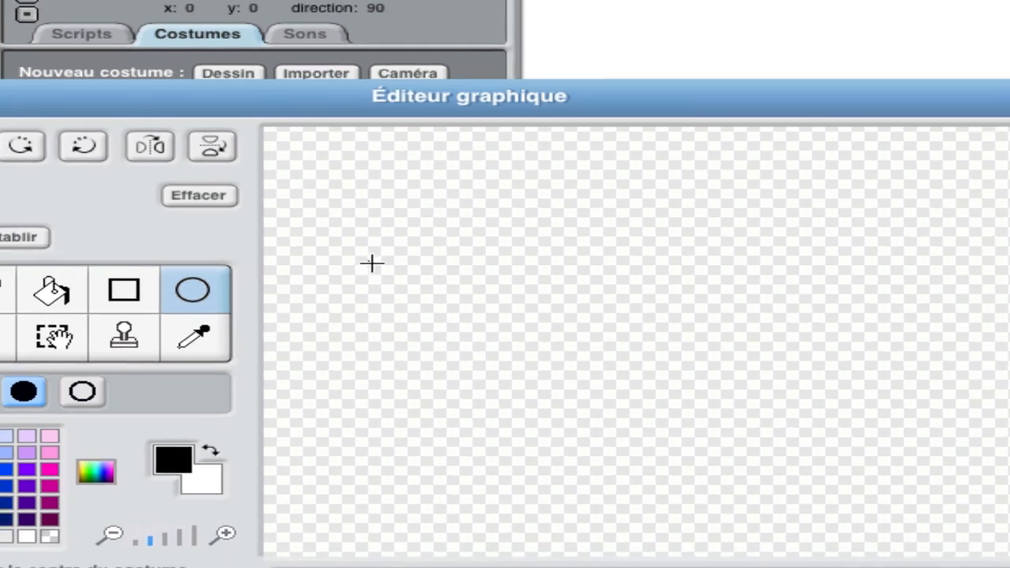
drag(375, 263, 852, 460)
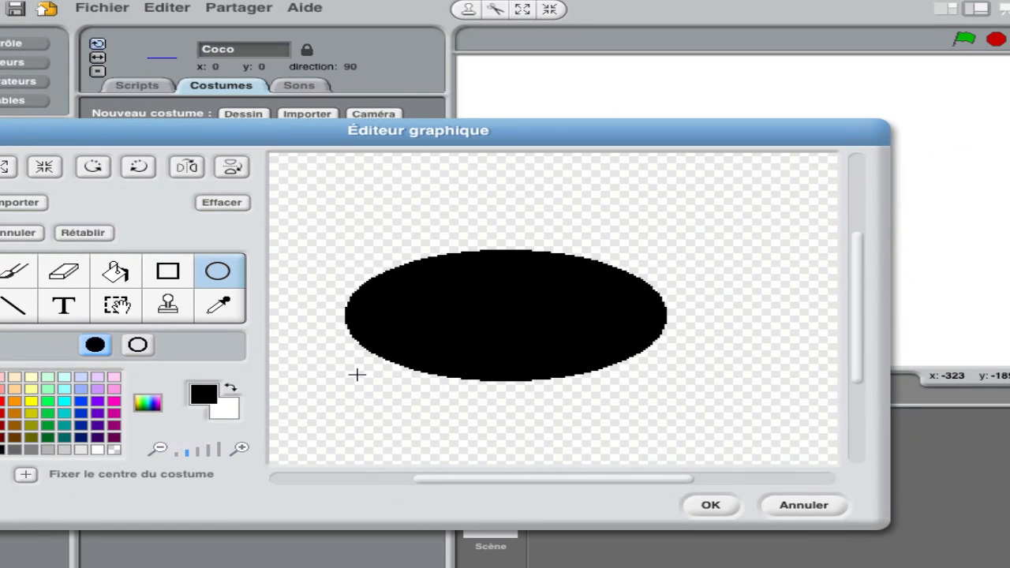
click(710, 504)
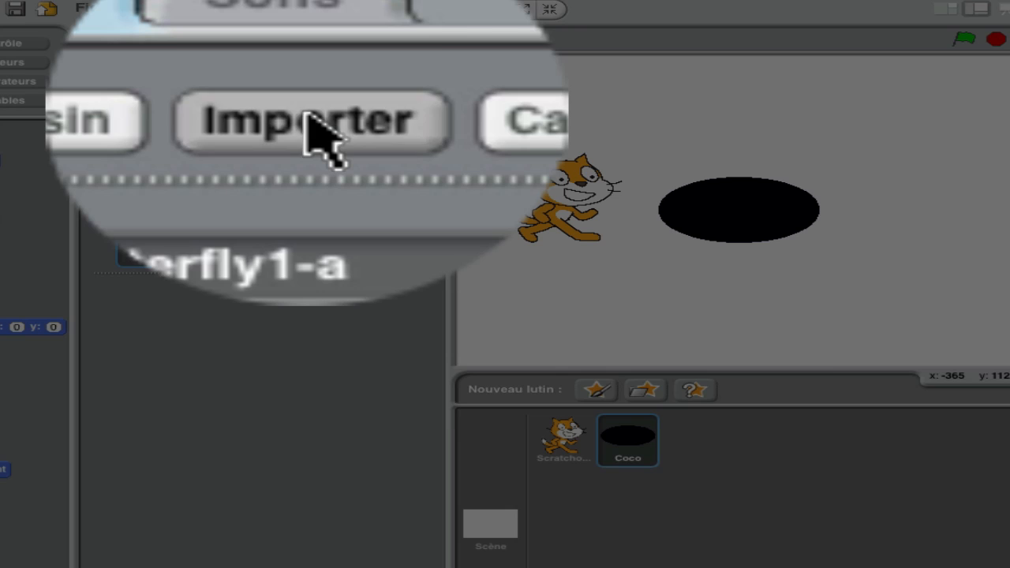
Step: Import the butterfly1-b image from the Animaux folder as another costume for Coco
click(308, 115)
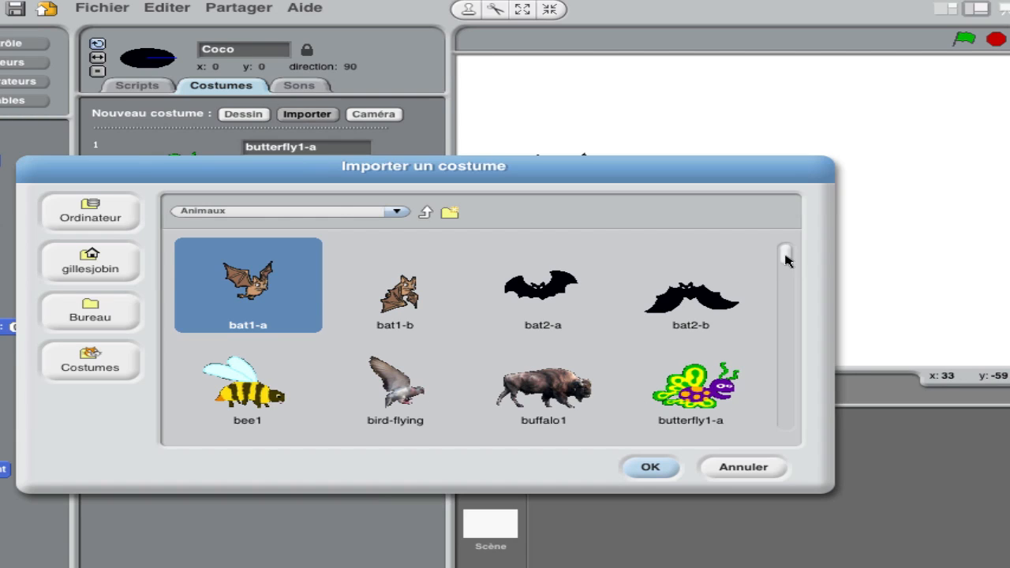
drag(785, 255, 785, 269)
click(254, 372)
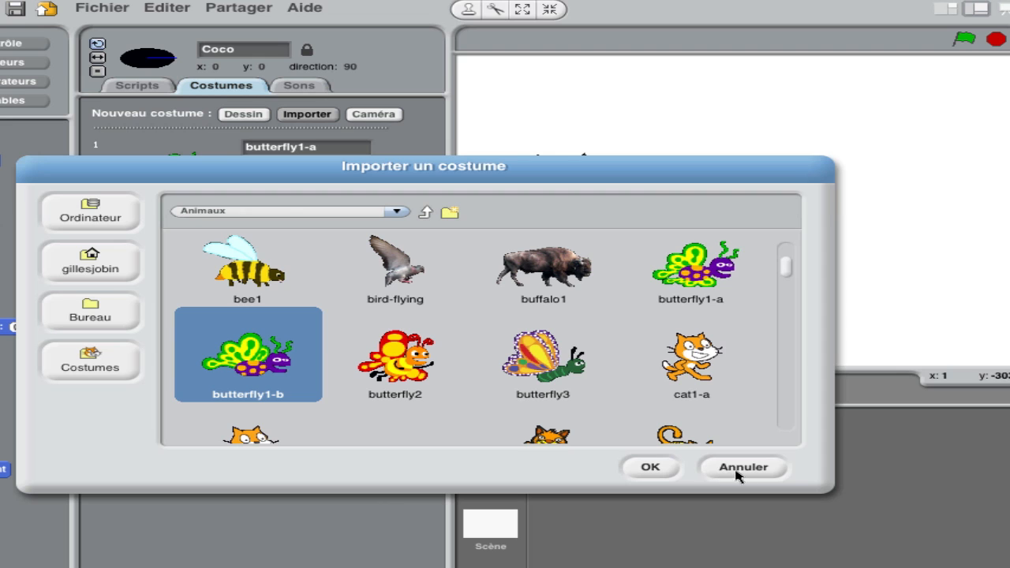
click(645, 467)
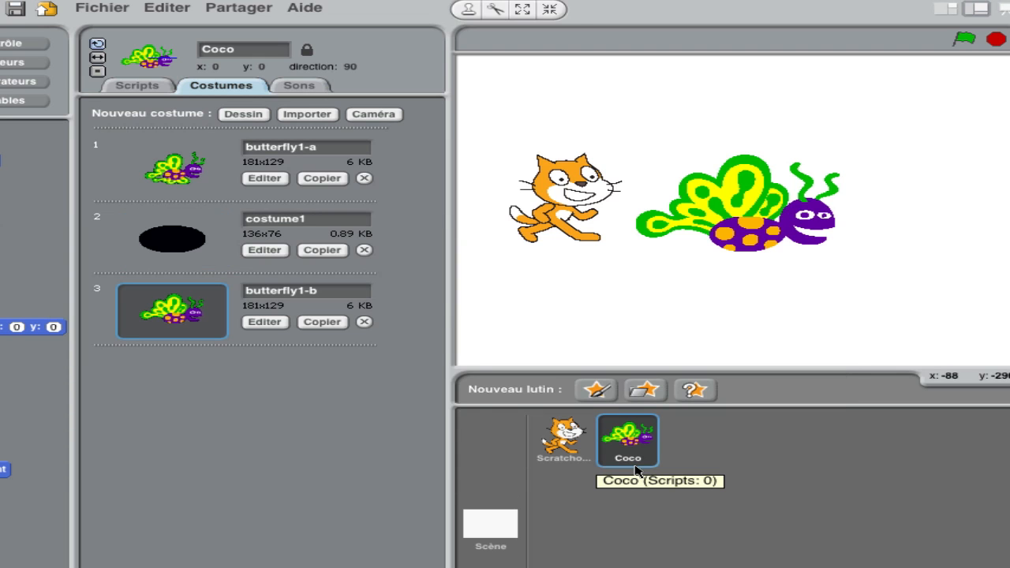
Step: Alternate Coco between the butterfly1-a and butterfly1-b costumes to examine the wing movement on the stage
click(179, 169)
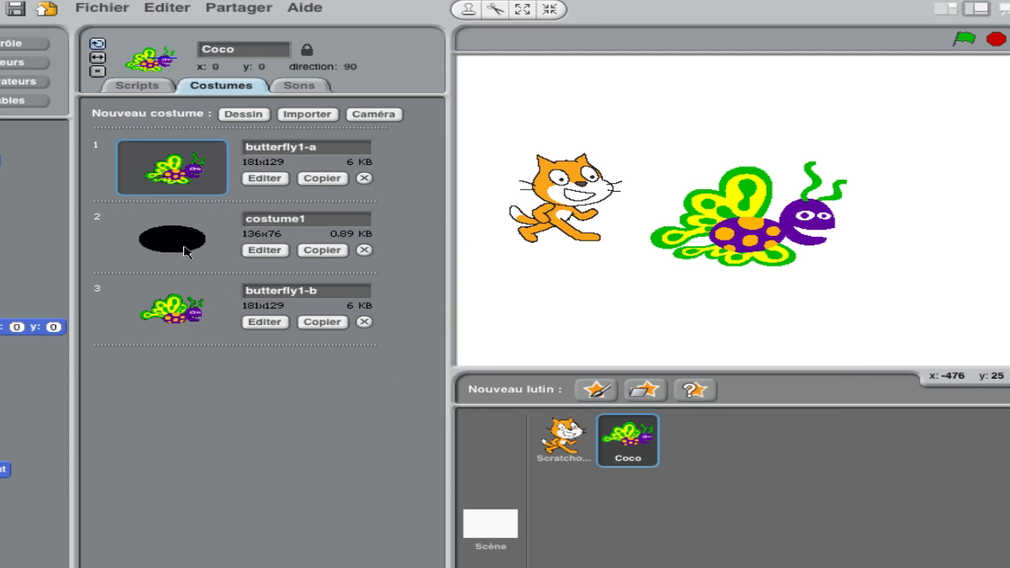
click(179, 320)
click(152, 169)
click(150, 304)
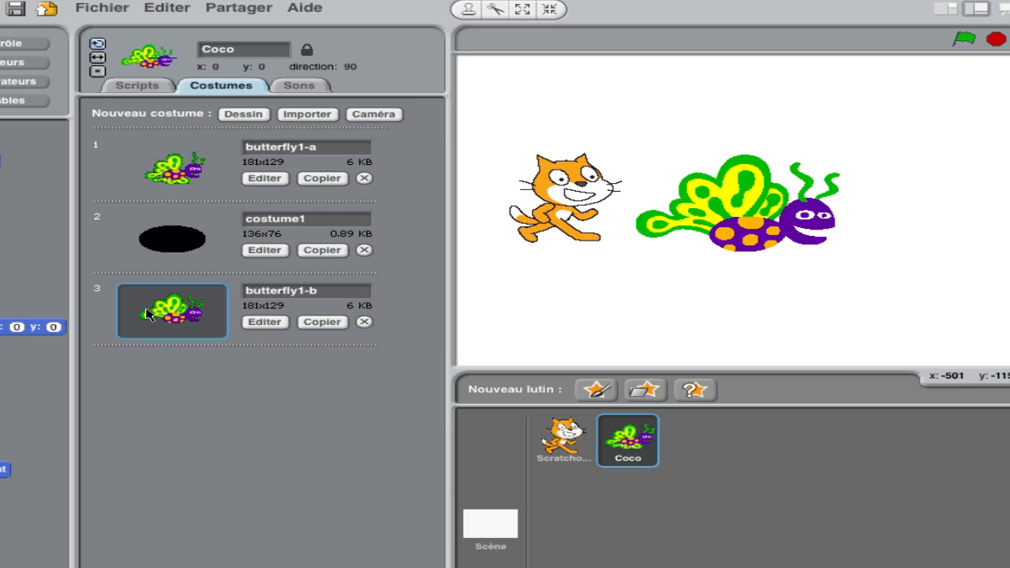
click(172, 176)
click(173, 313)
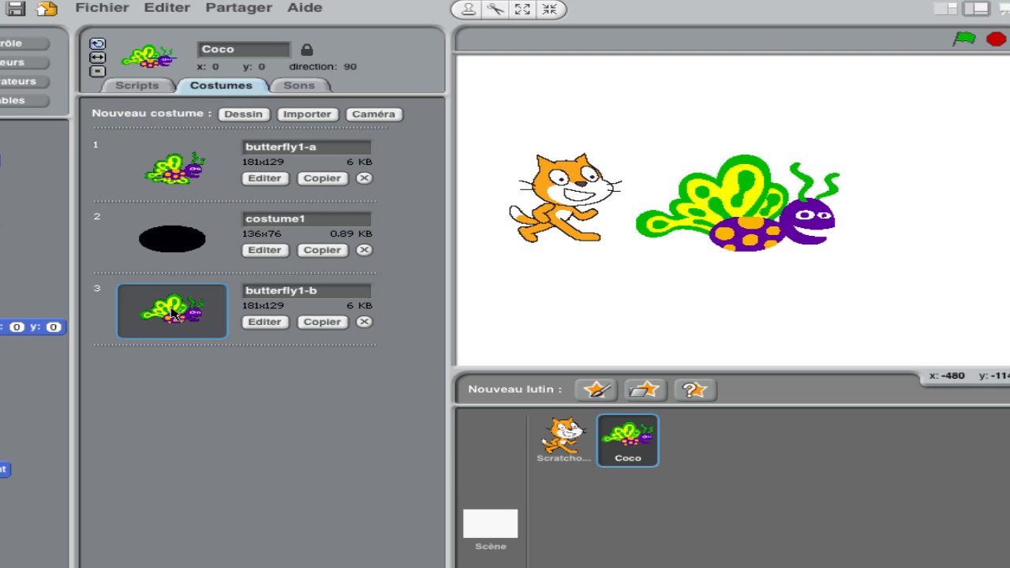